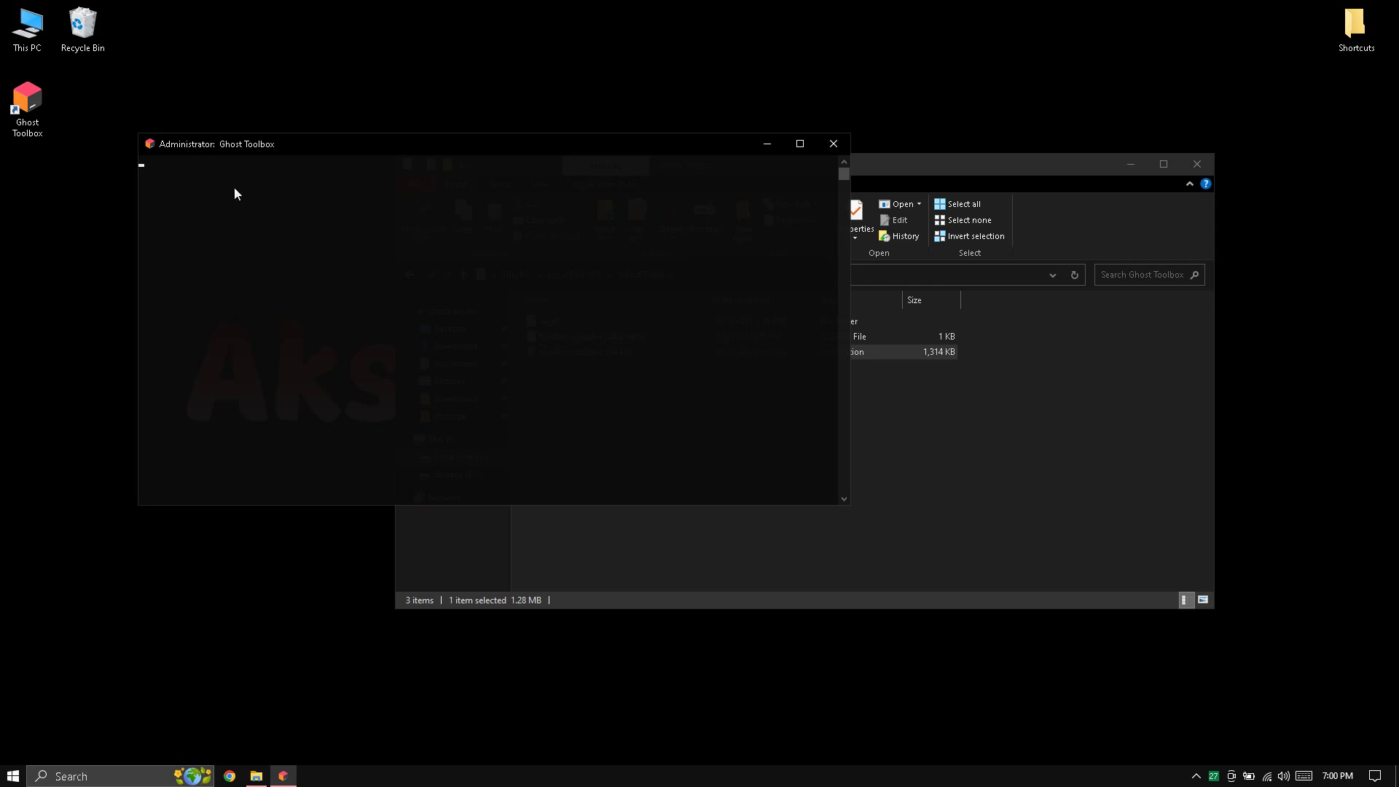
- Close the Ghost Toolbox folder window, leaving the toolbox console open on the desktop
click(1191, 166)
click(1196, 164)
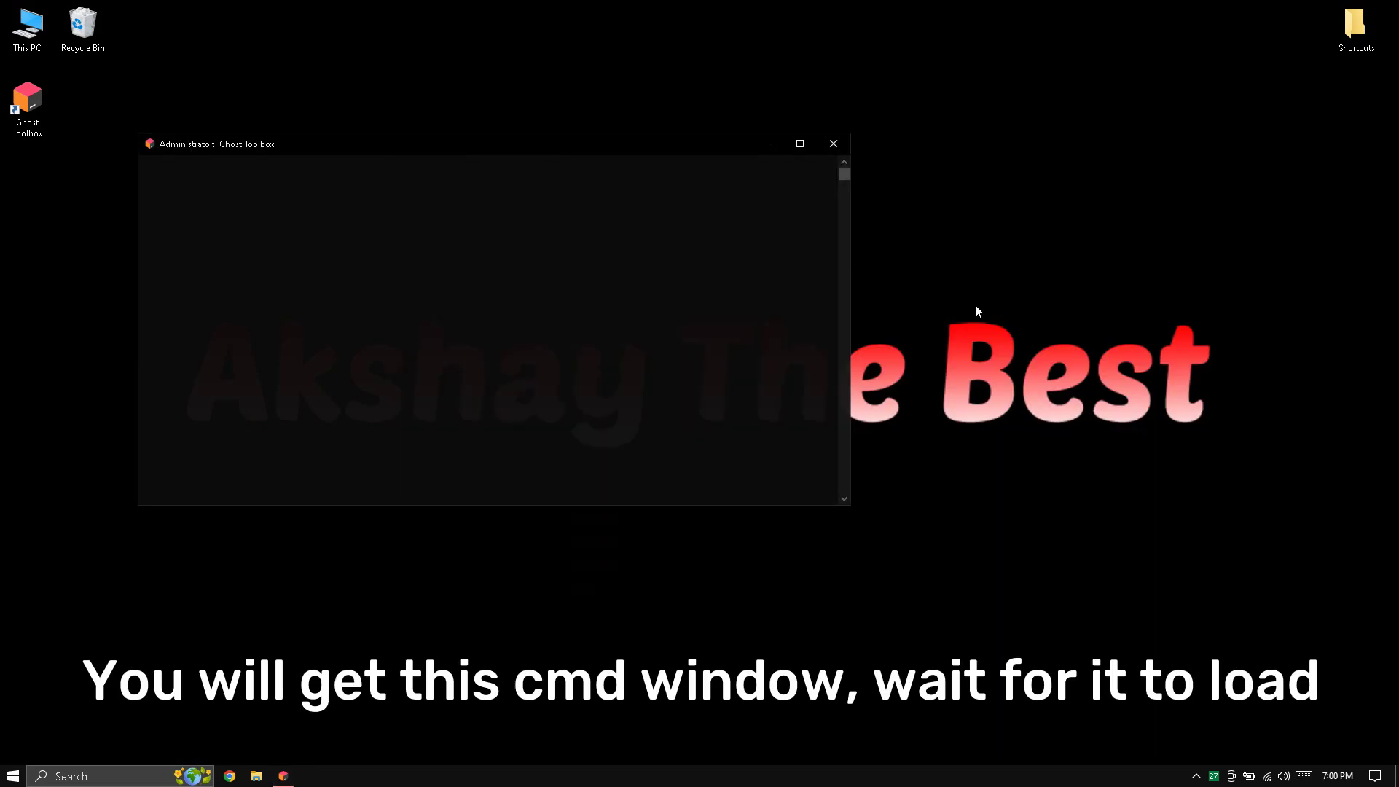
right_click(977, 305)
click(1005, 374)
- Move the toolbox console window toward the middle of the desktop and enlarge it slightly
click(800, 143)
drag(1020, 1, 557, 56)
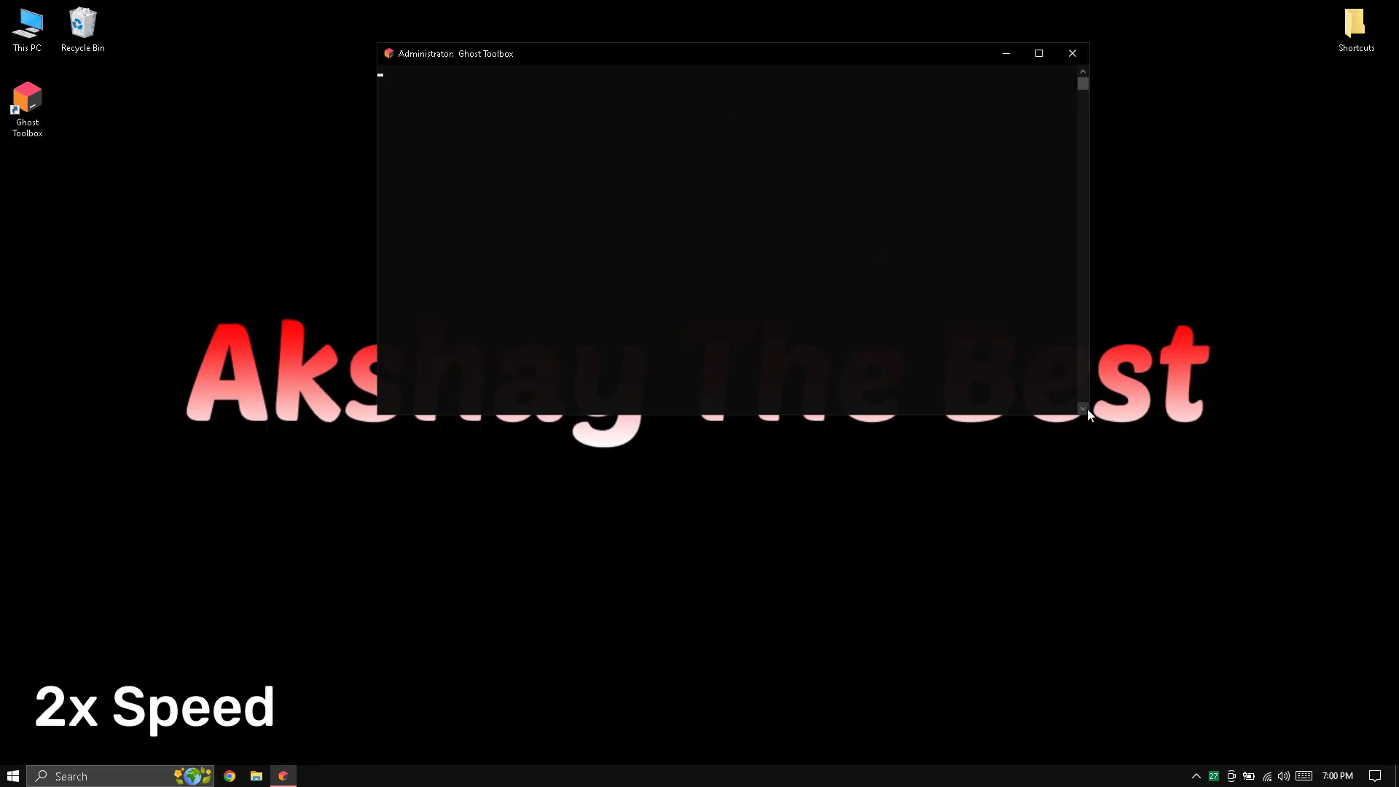
drag(1087, 421, 1171, 516)
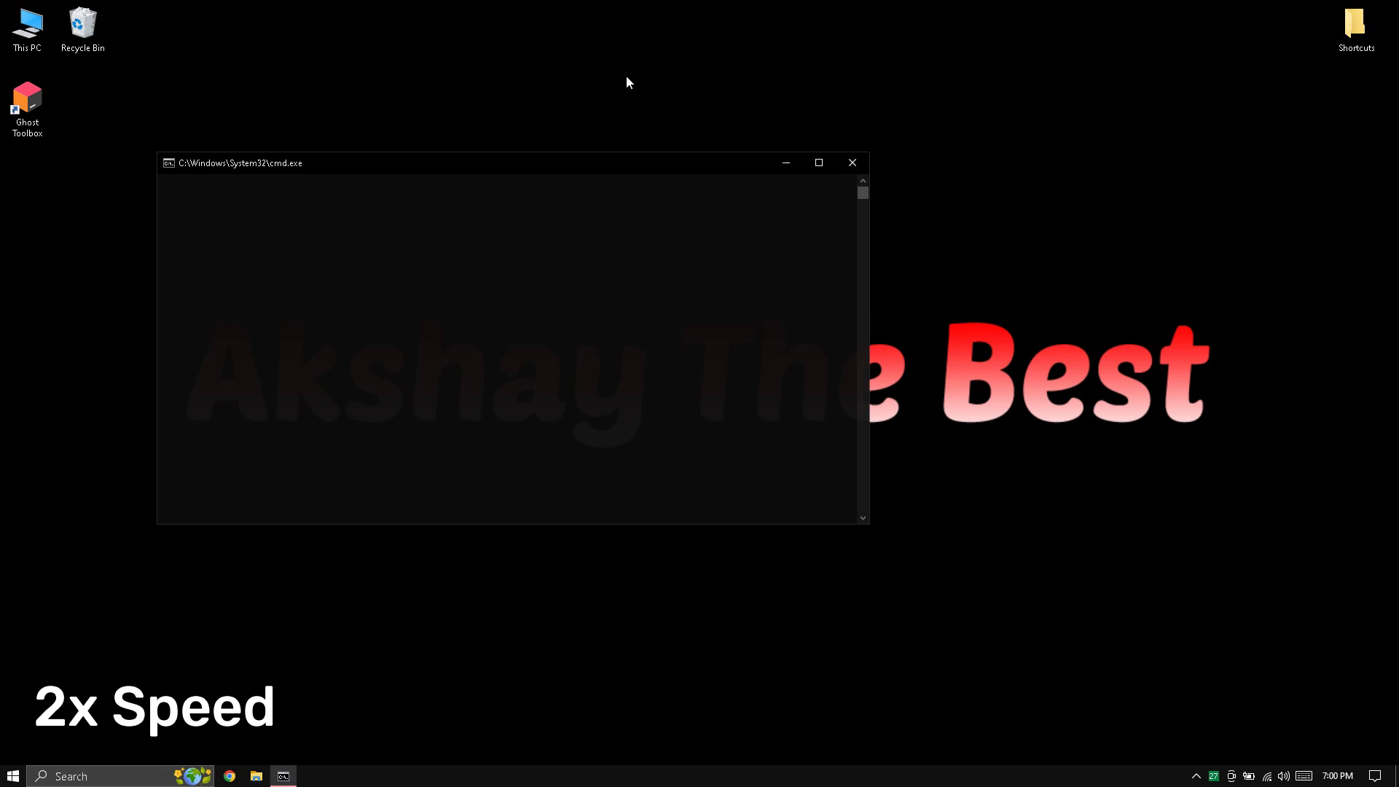
drag(451, 168, 612, 132)
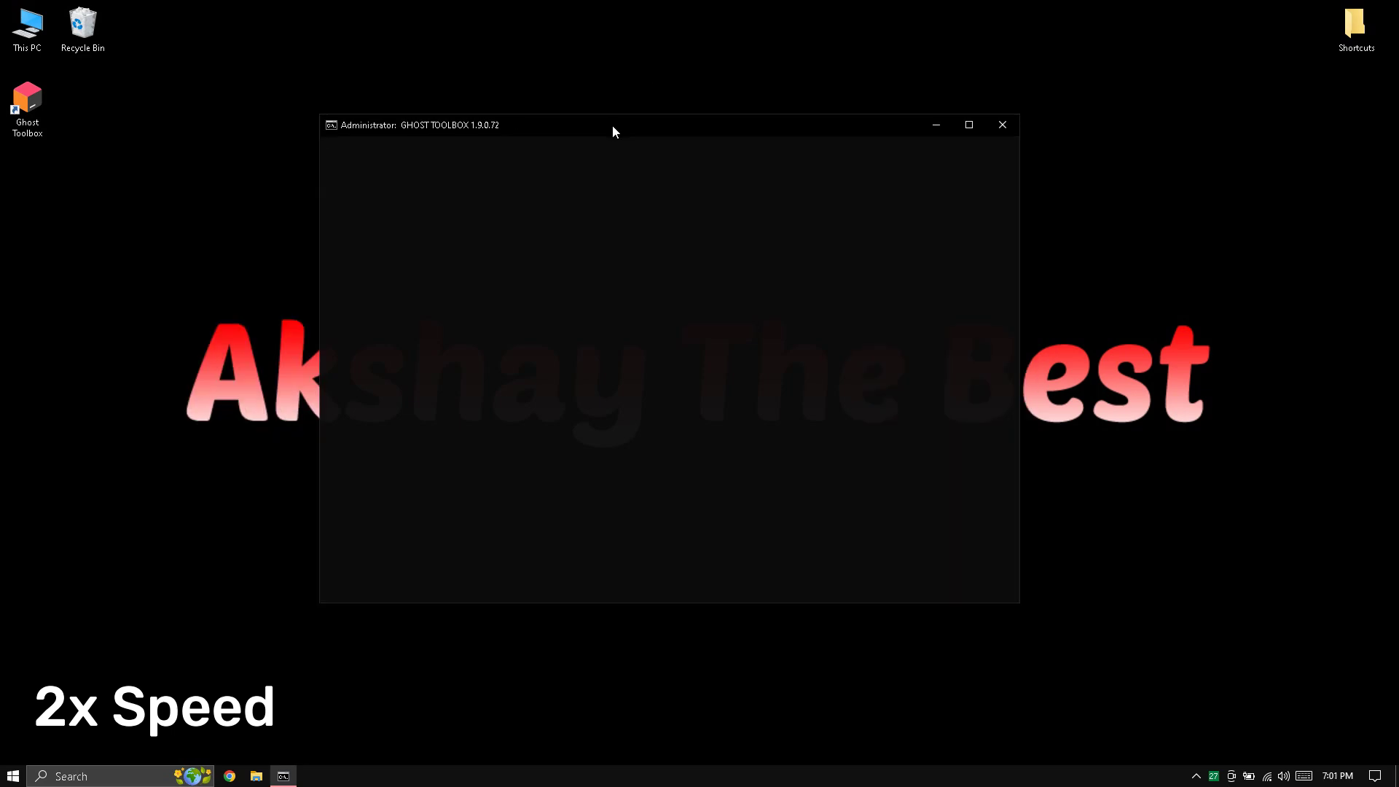
drag(1019, 602, 1046, 632)
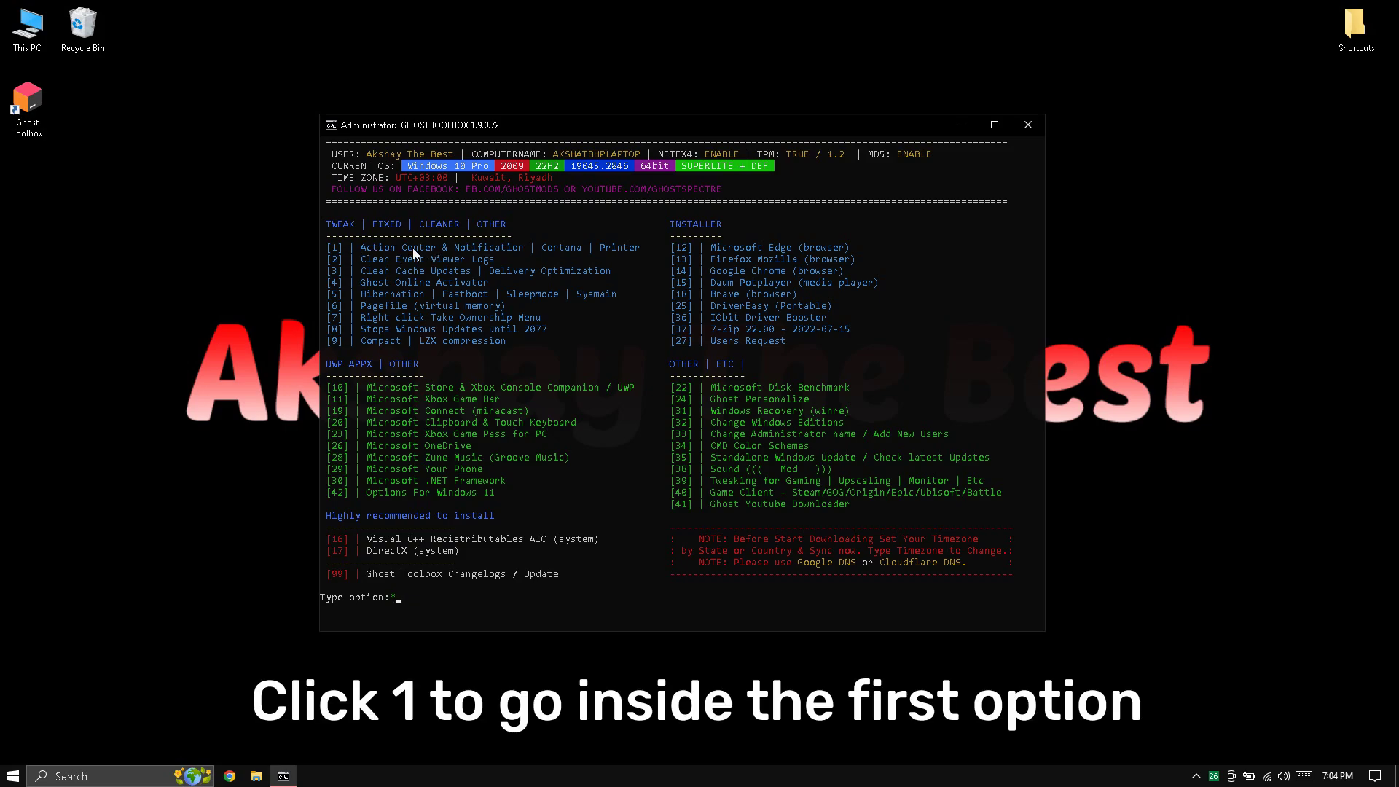
- Open option 1, Action Center & Notification | Cortana | Printer, and briefly view the Windows notification panel before returning to the console
text(1)
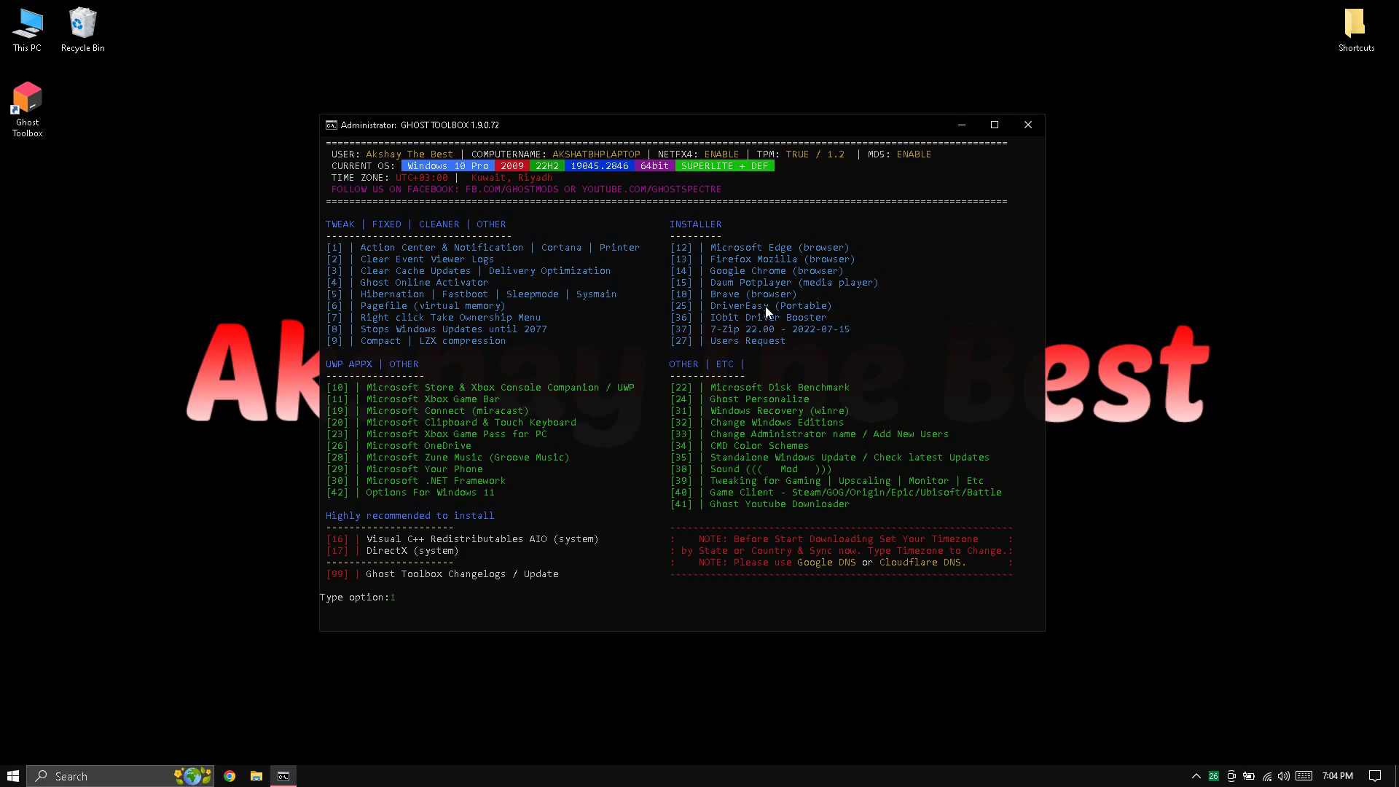
key(Return)
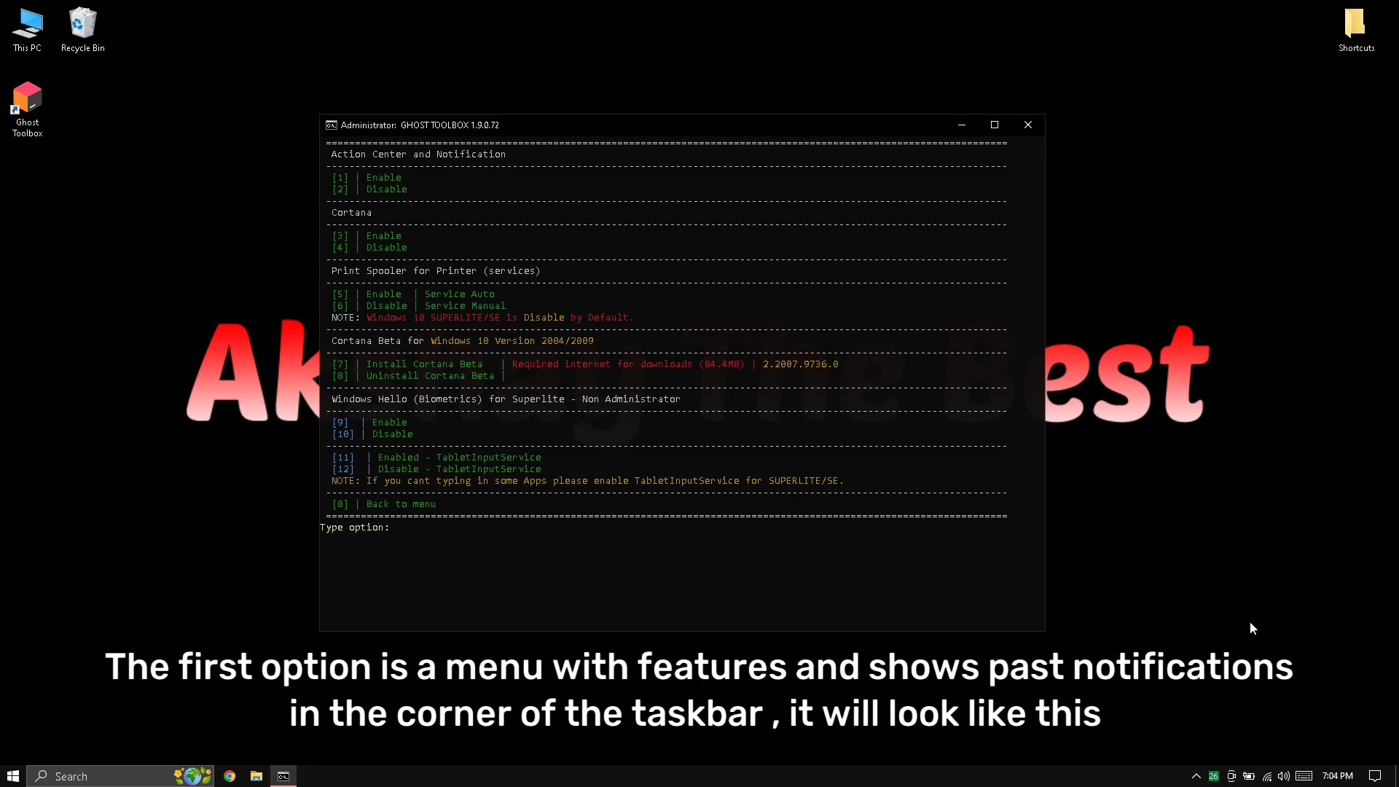
click(1386, 776)
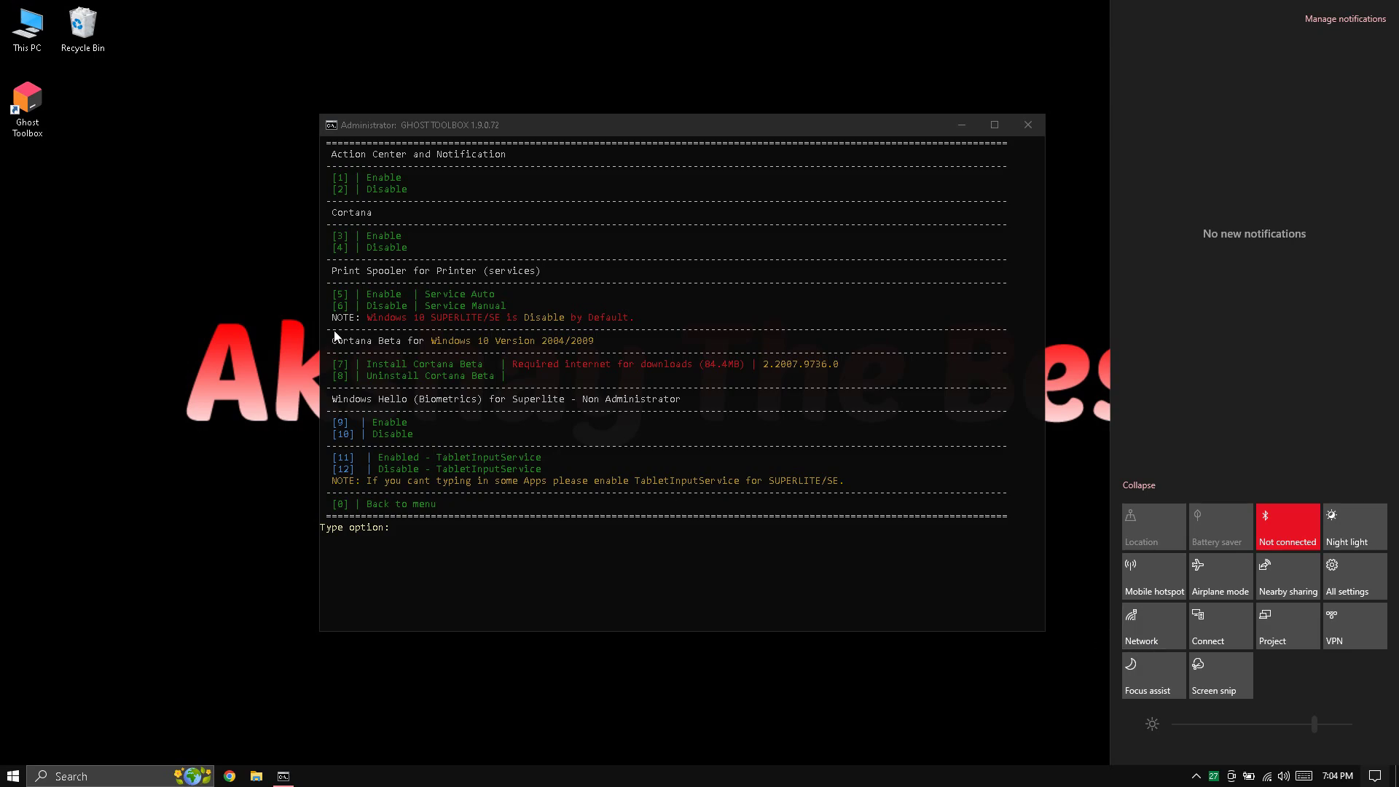
click(484, 134)
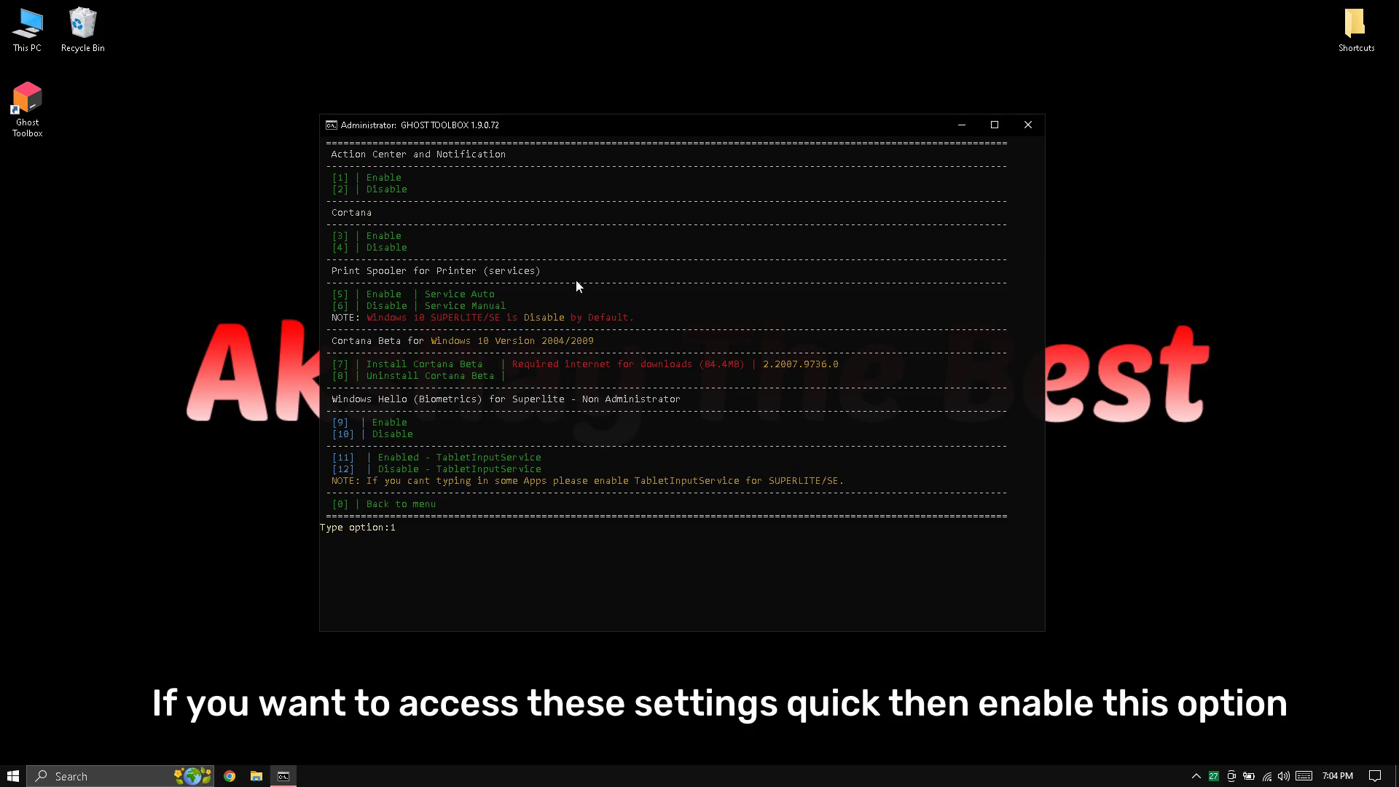
key(BackSpace)
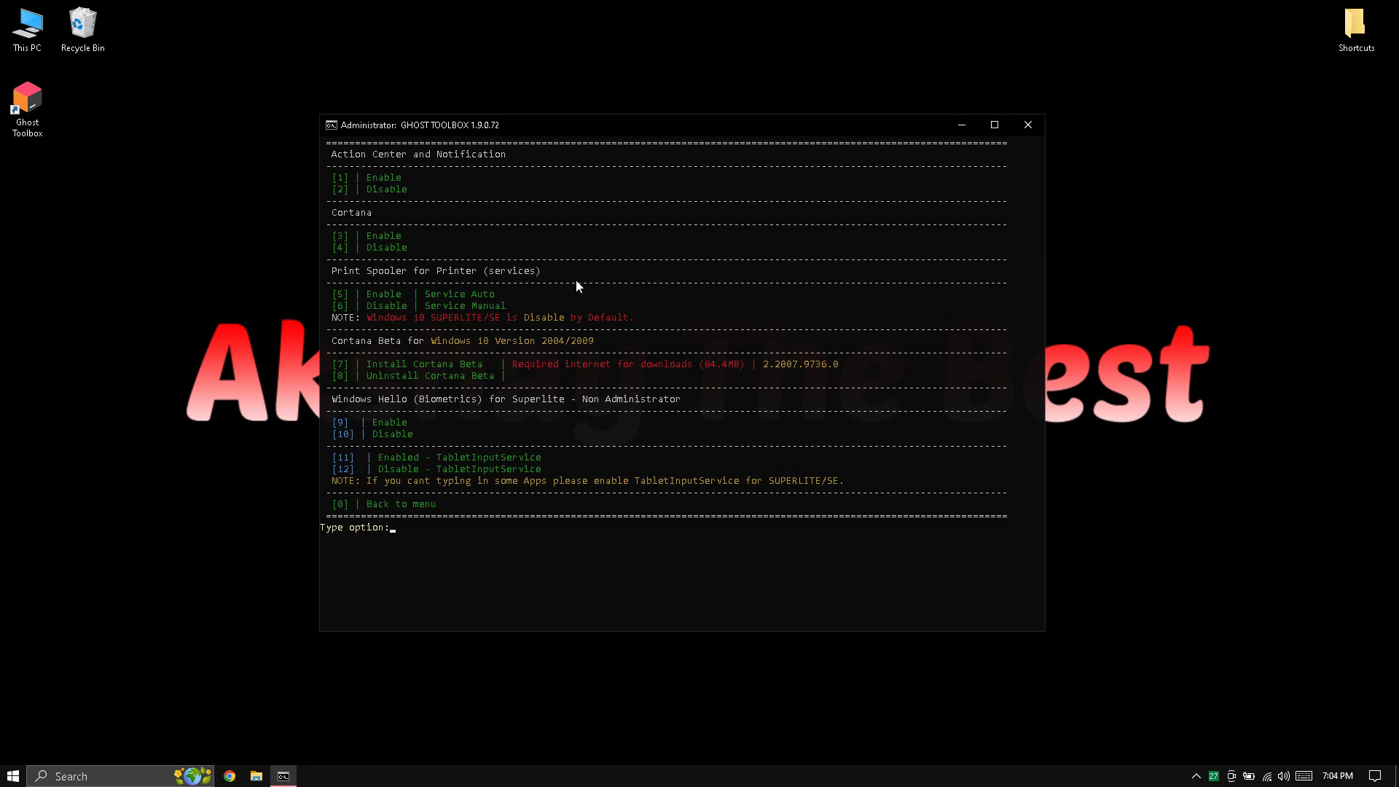
text(2)
key(BackSpace)
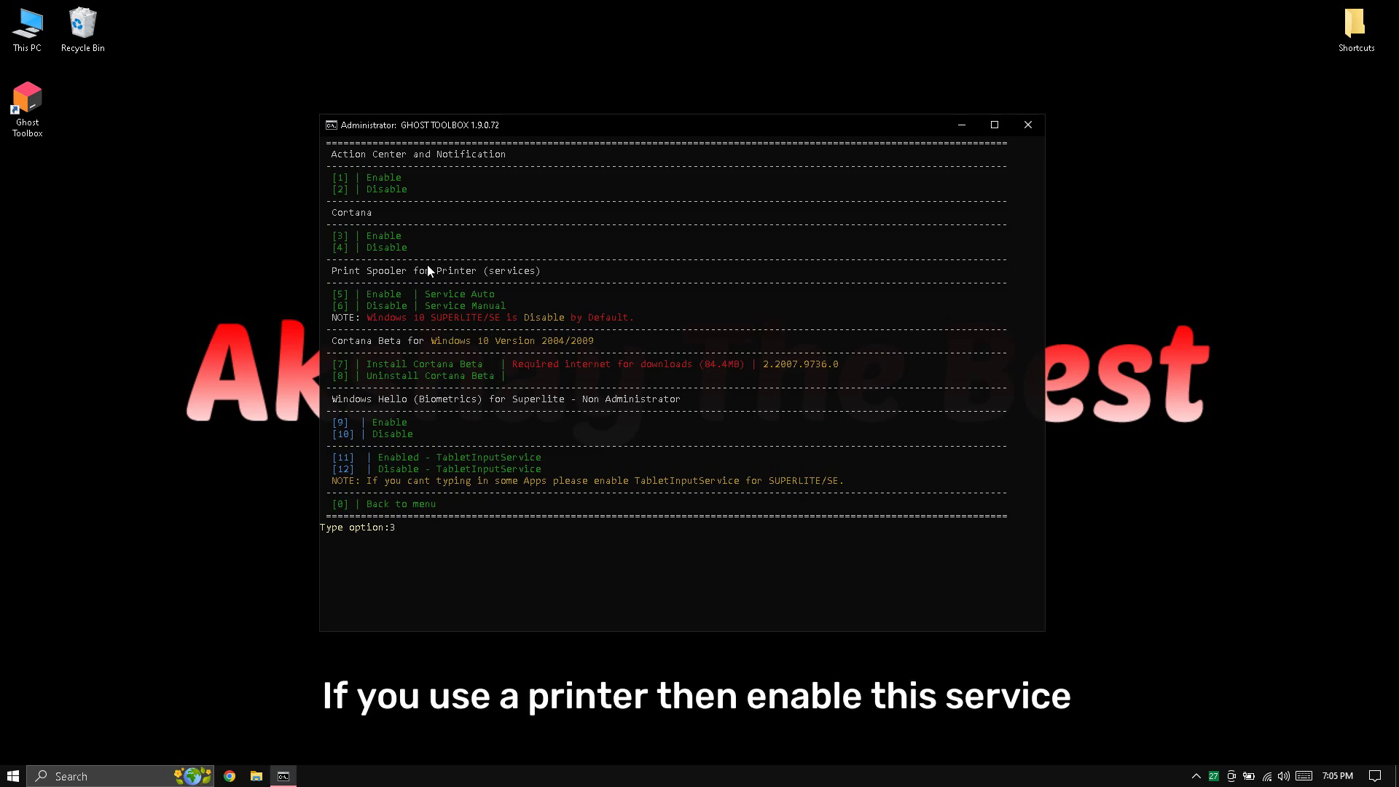
key(BackSpace)
text(4)
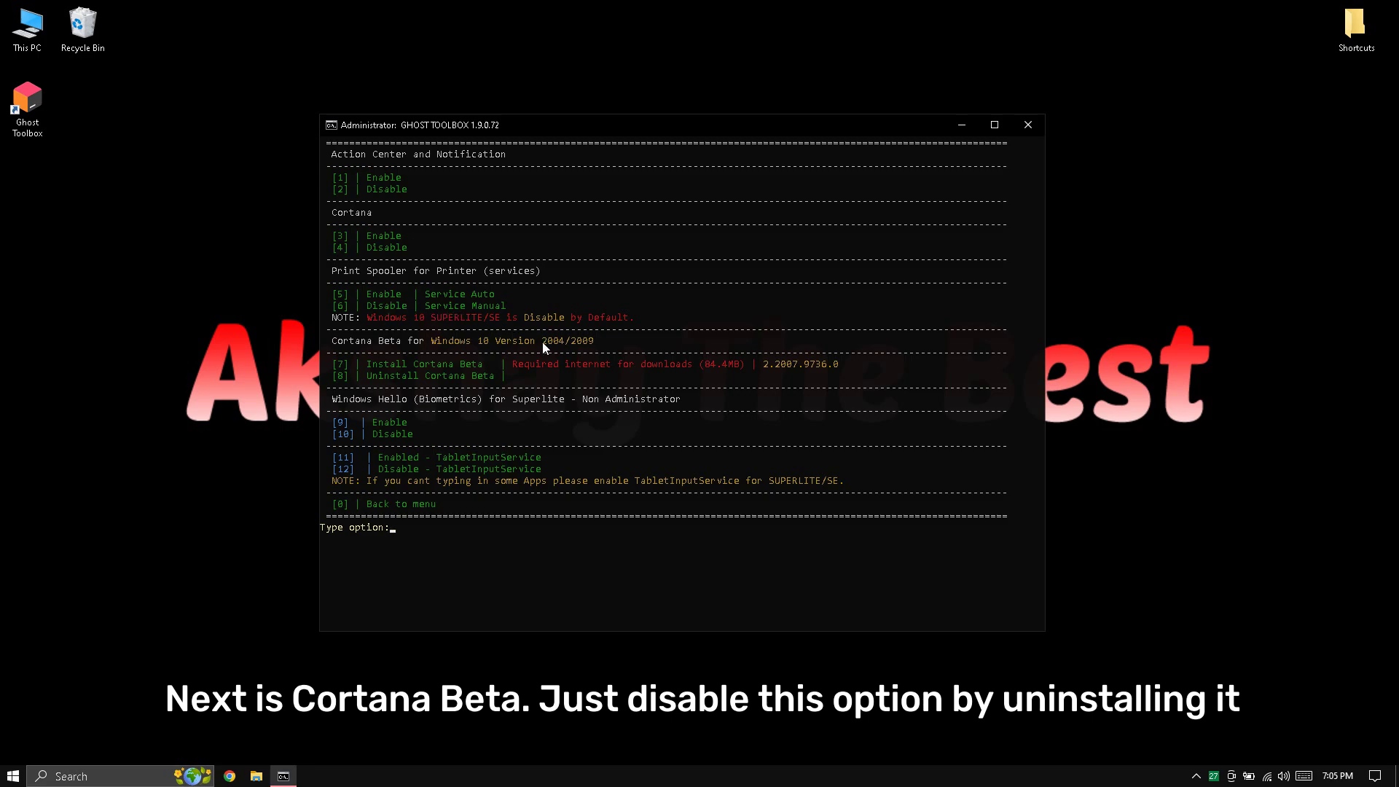
text(6)
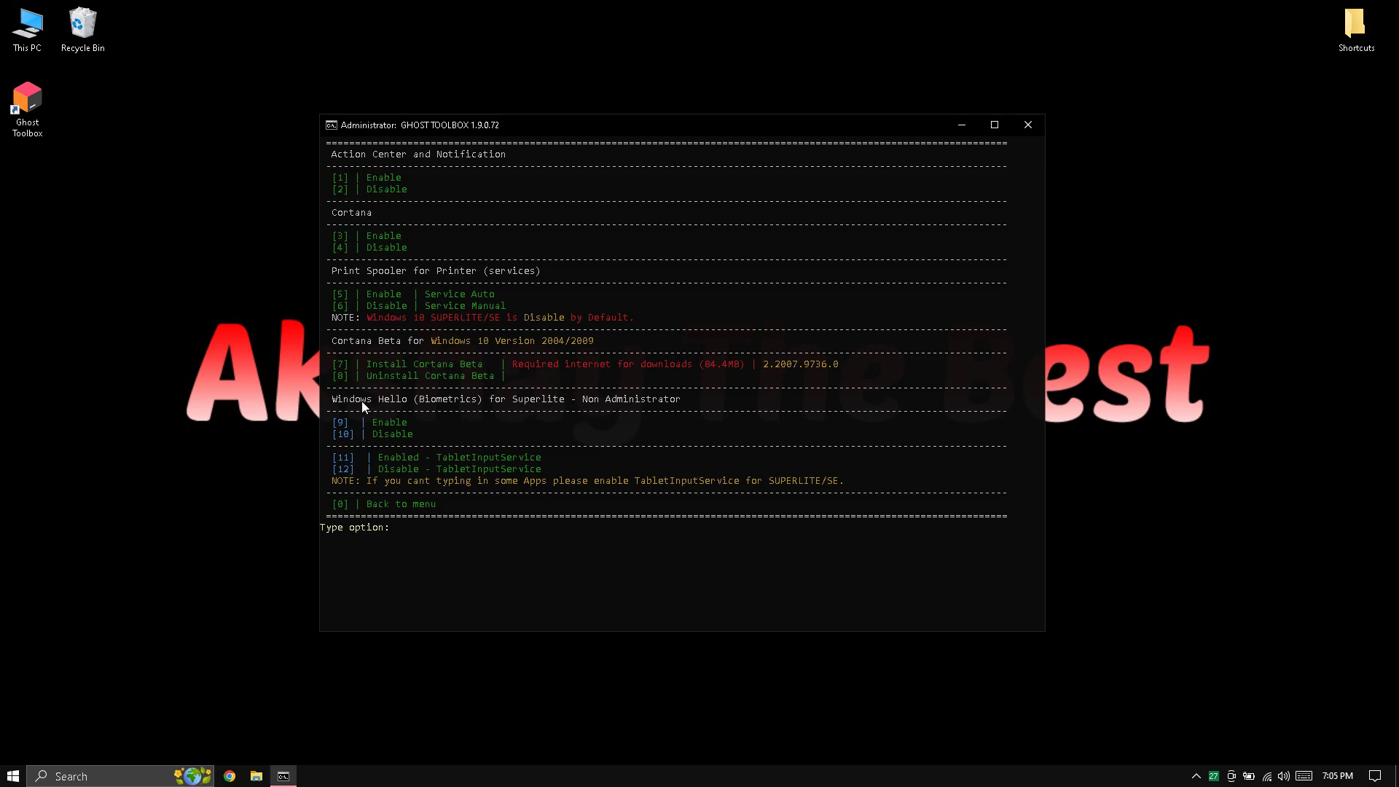
drag(337, 401, 478, 403)
click(481, 402)
click(871, 423)
click(1233, 530)
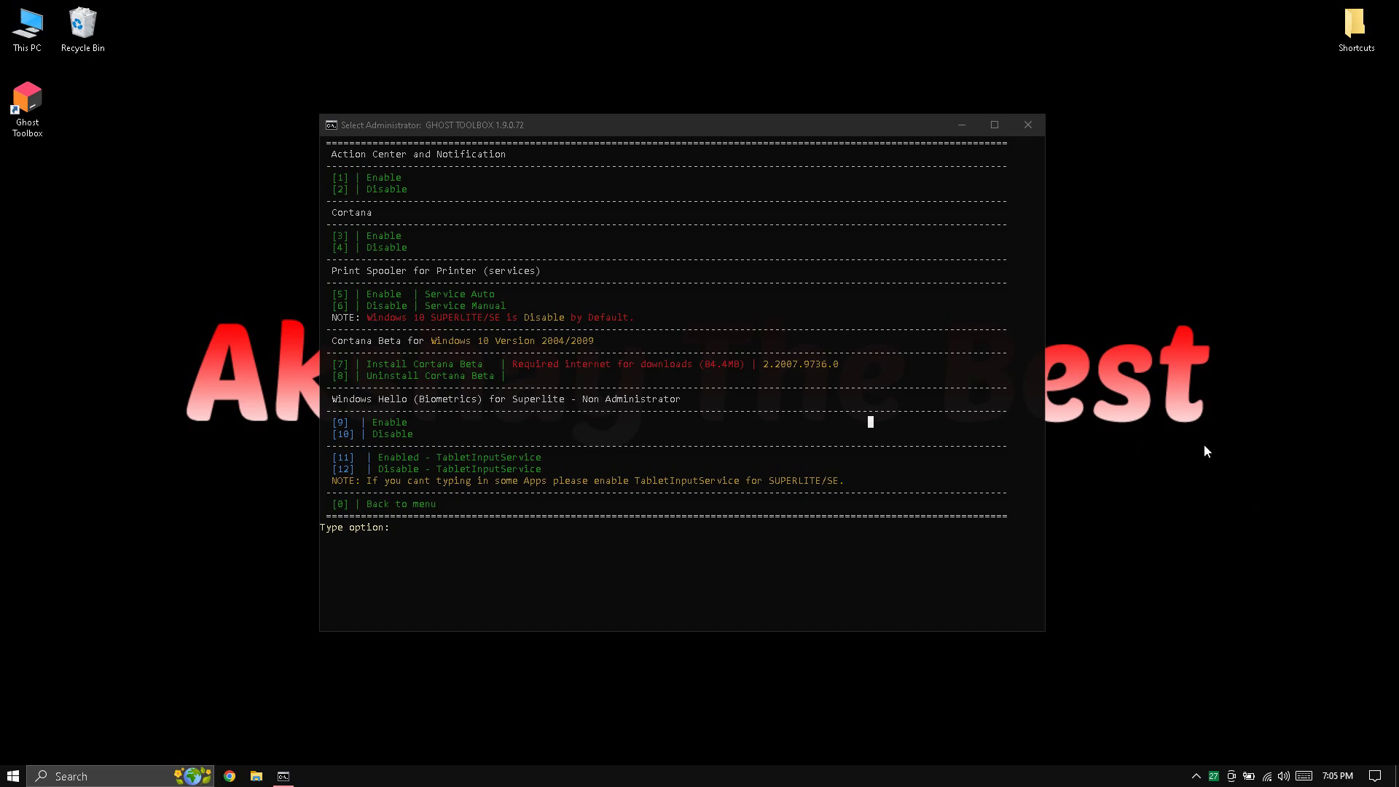
click(507, 135)
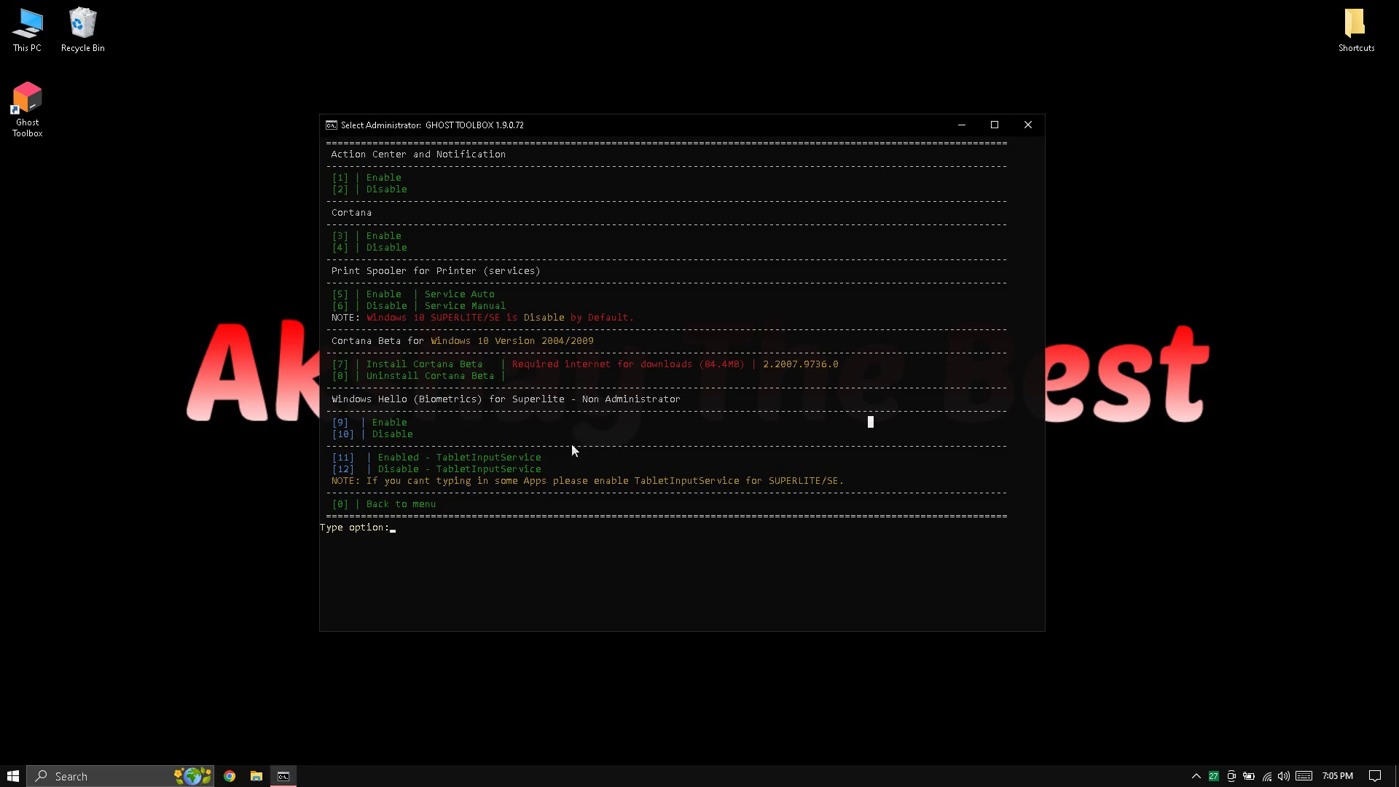
text(1)
key(BackSpace)
text(9)
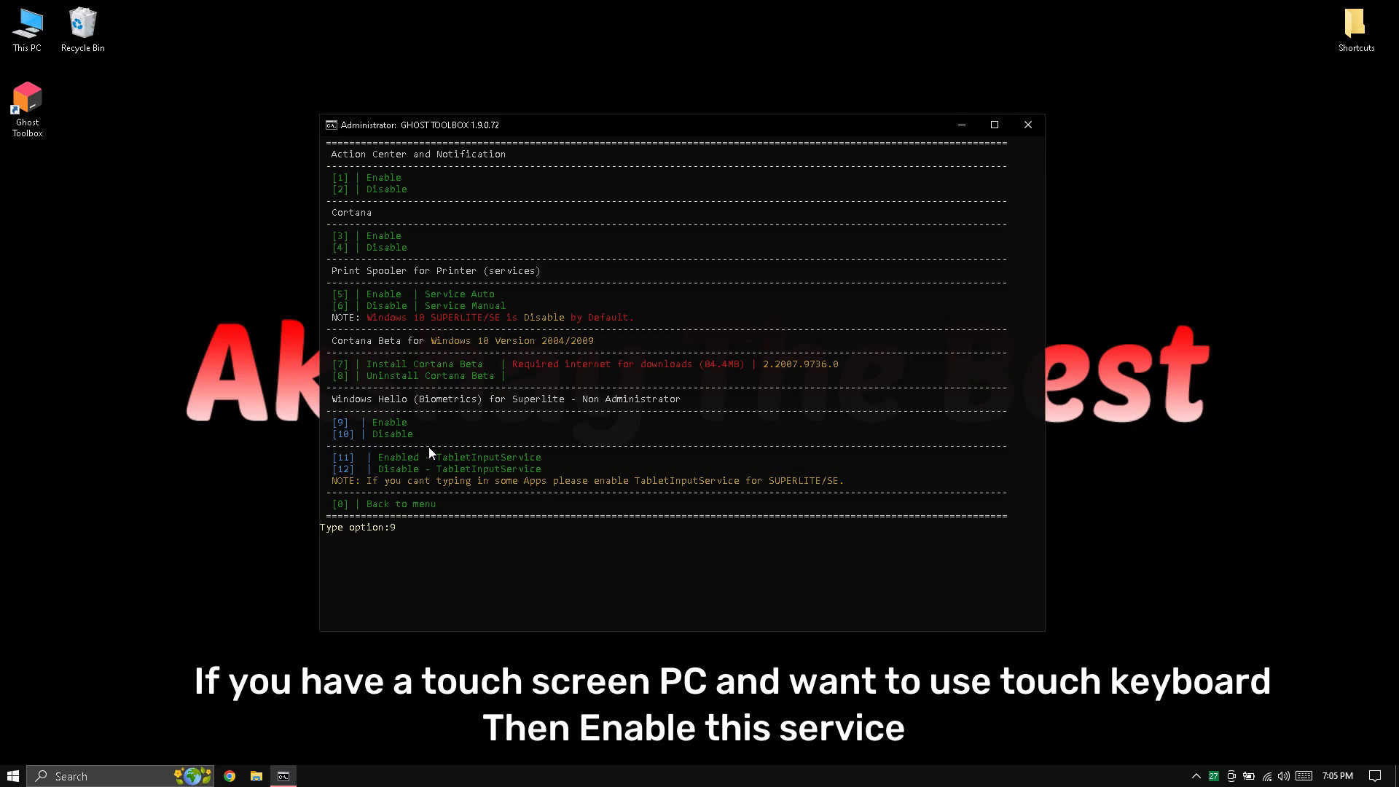
key(BackSpace)
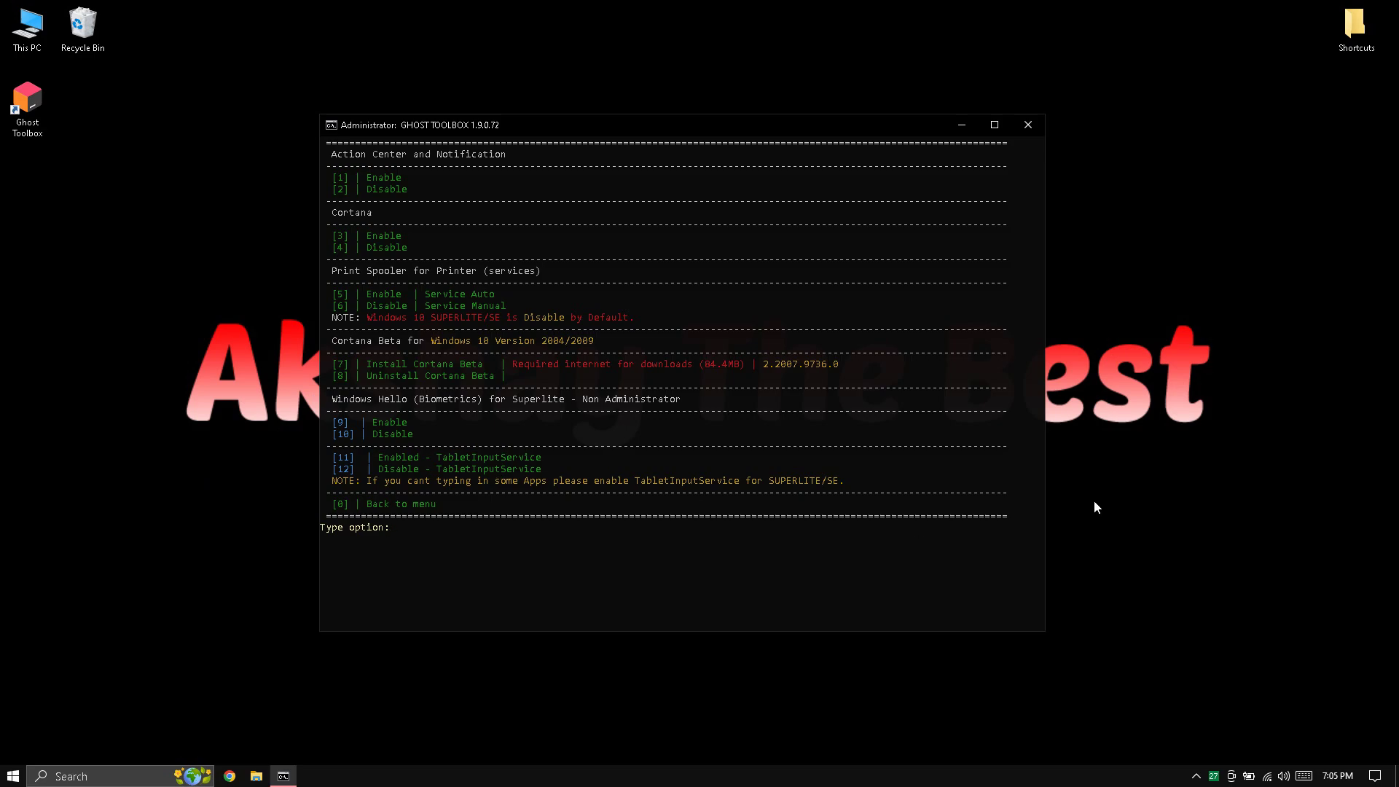
- Enable TabletInputService with option 11 and go back to the toolbox's main menu
text(11)
key(Return)
text(0)
key(Return)
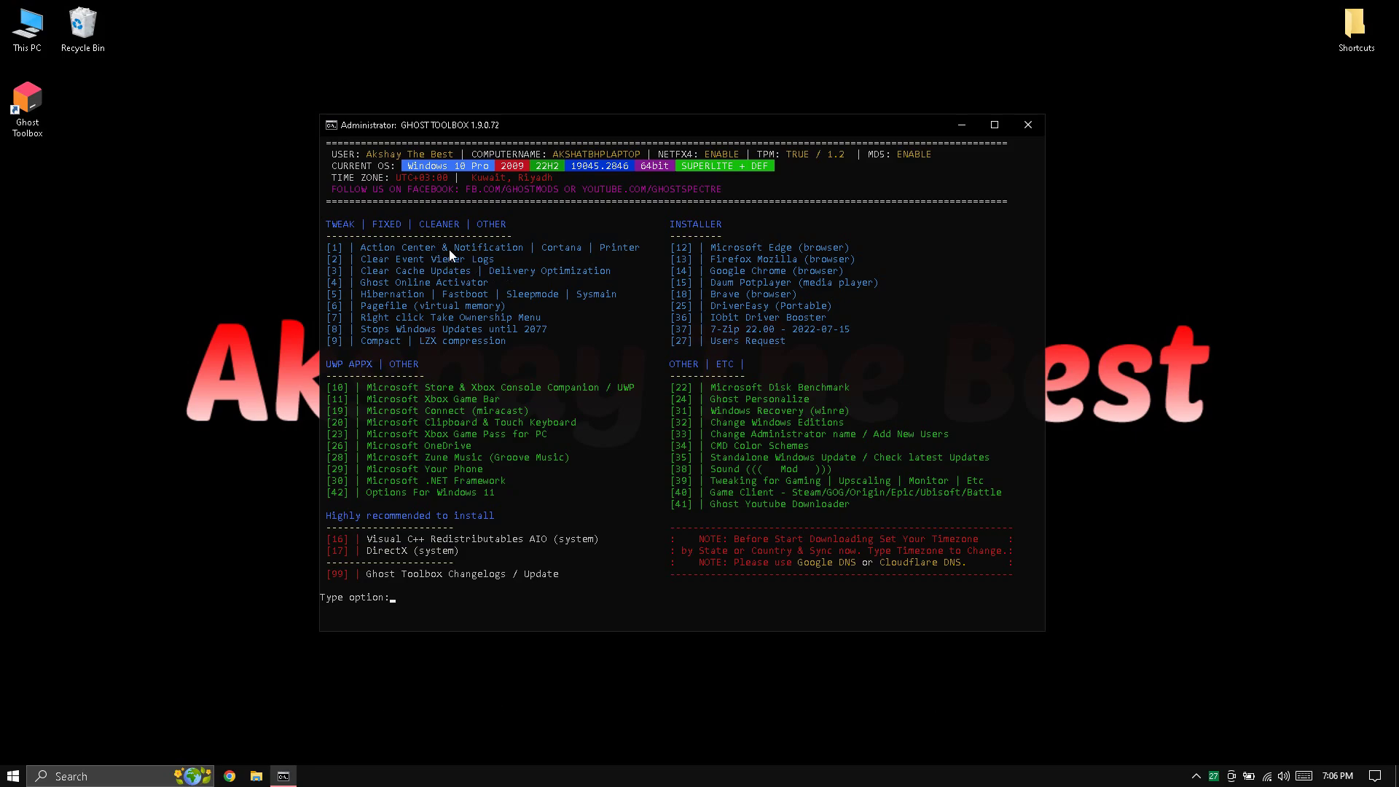
- Open the Clear Event Viewer Logs options from the main menu
text(2)
key(Return)
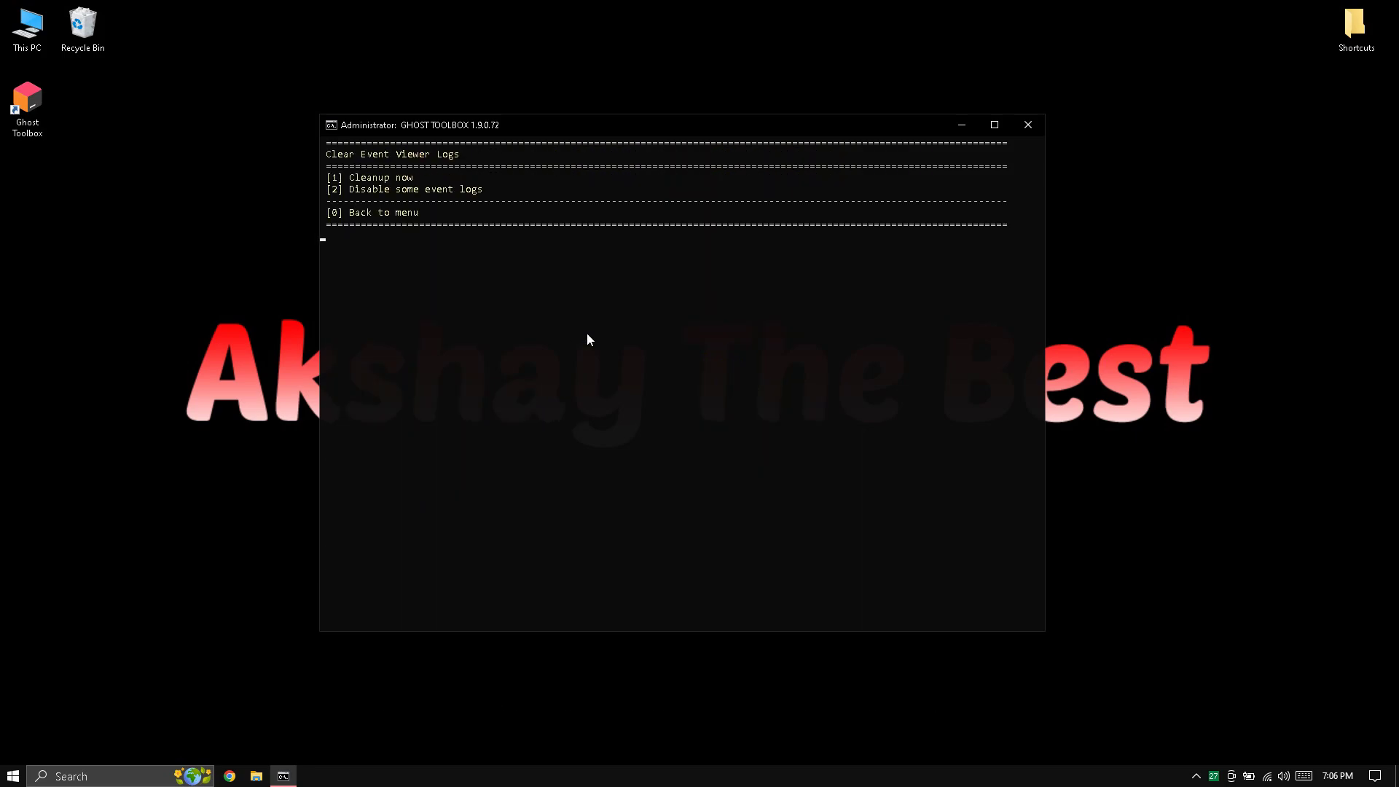
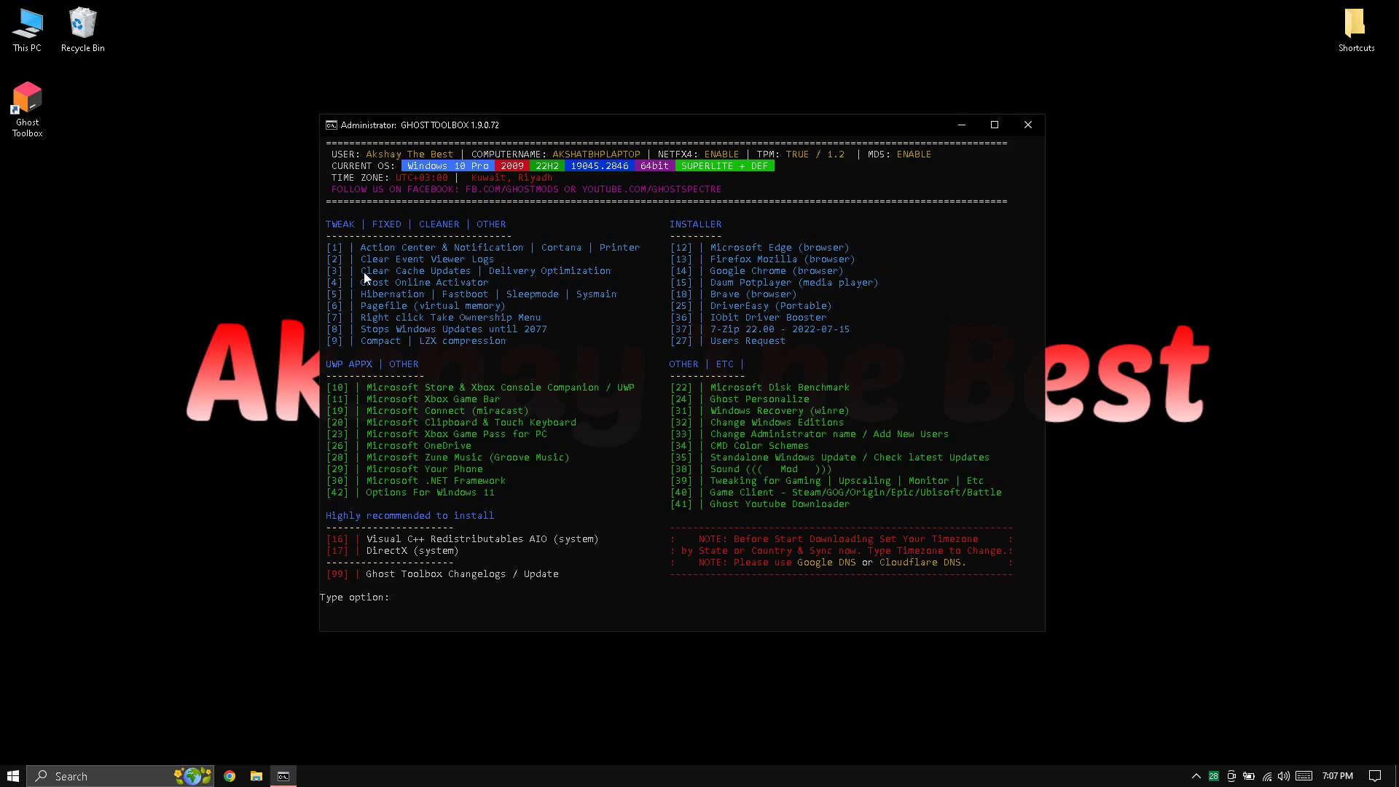
- Run the immediate cleanup of the Windows Store cache and Delivery Optimization through main menu option 3
drag(362, 271, 616, 275)
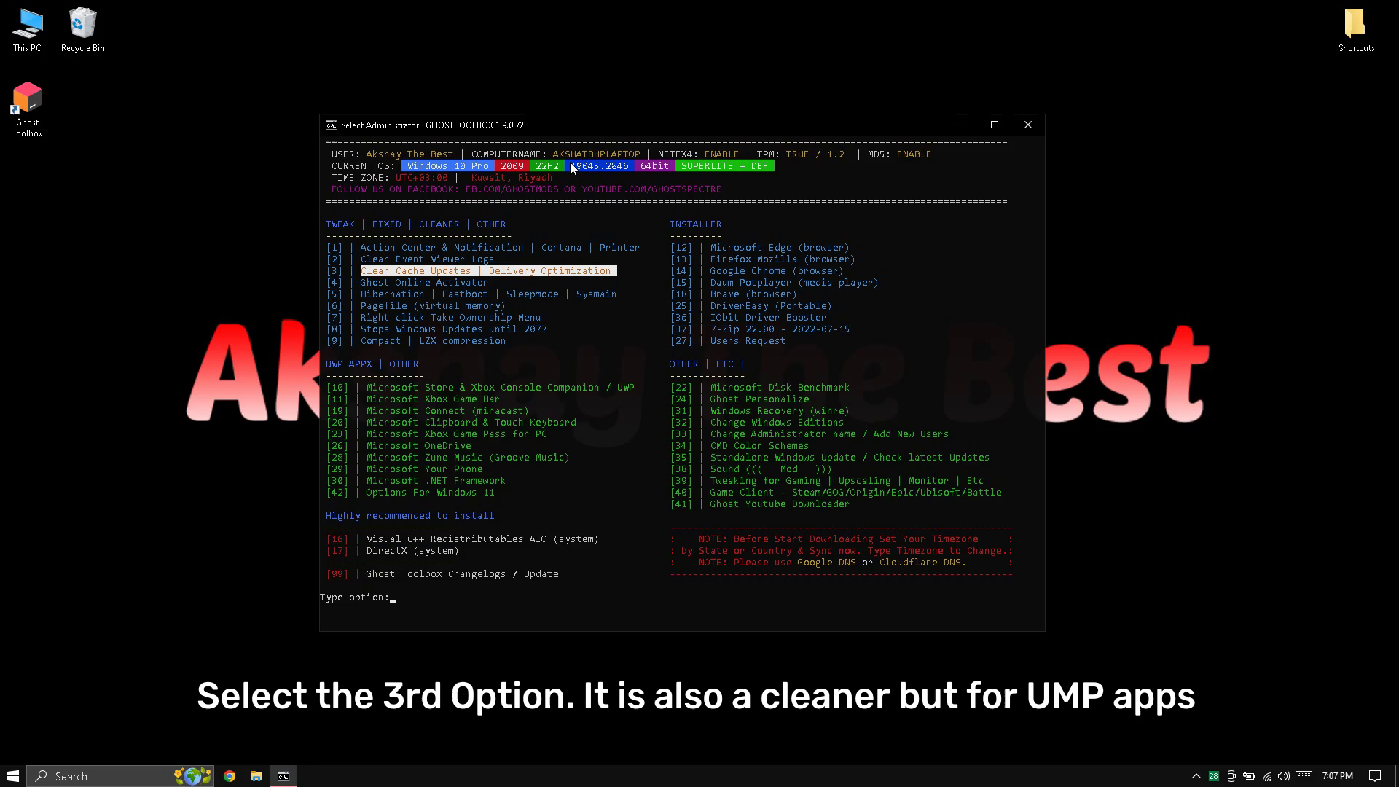
click(539, 329)
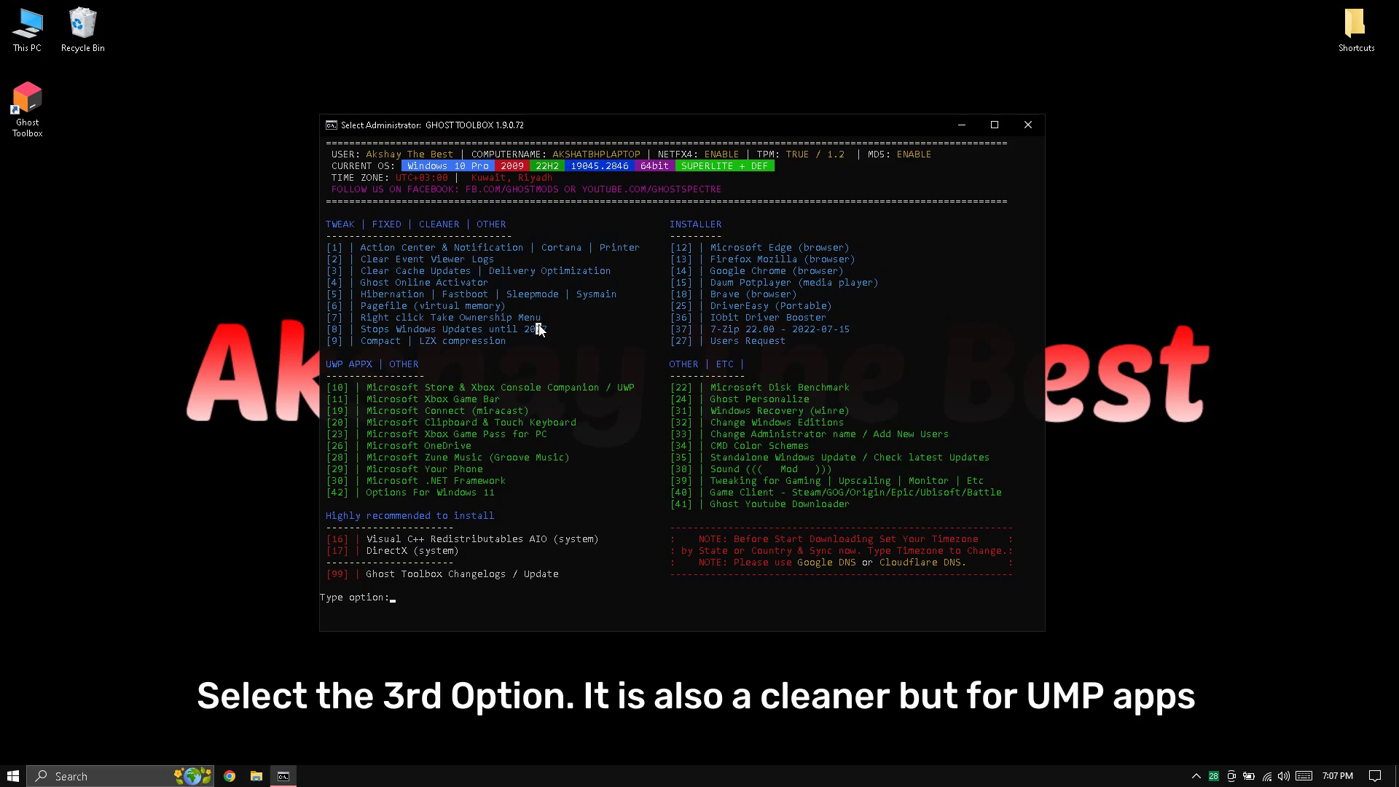
click(404, 596)
key(Escape)
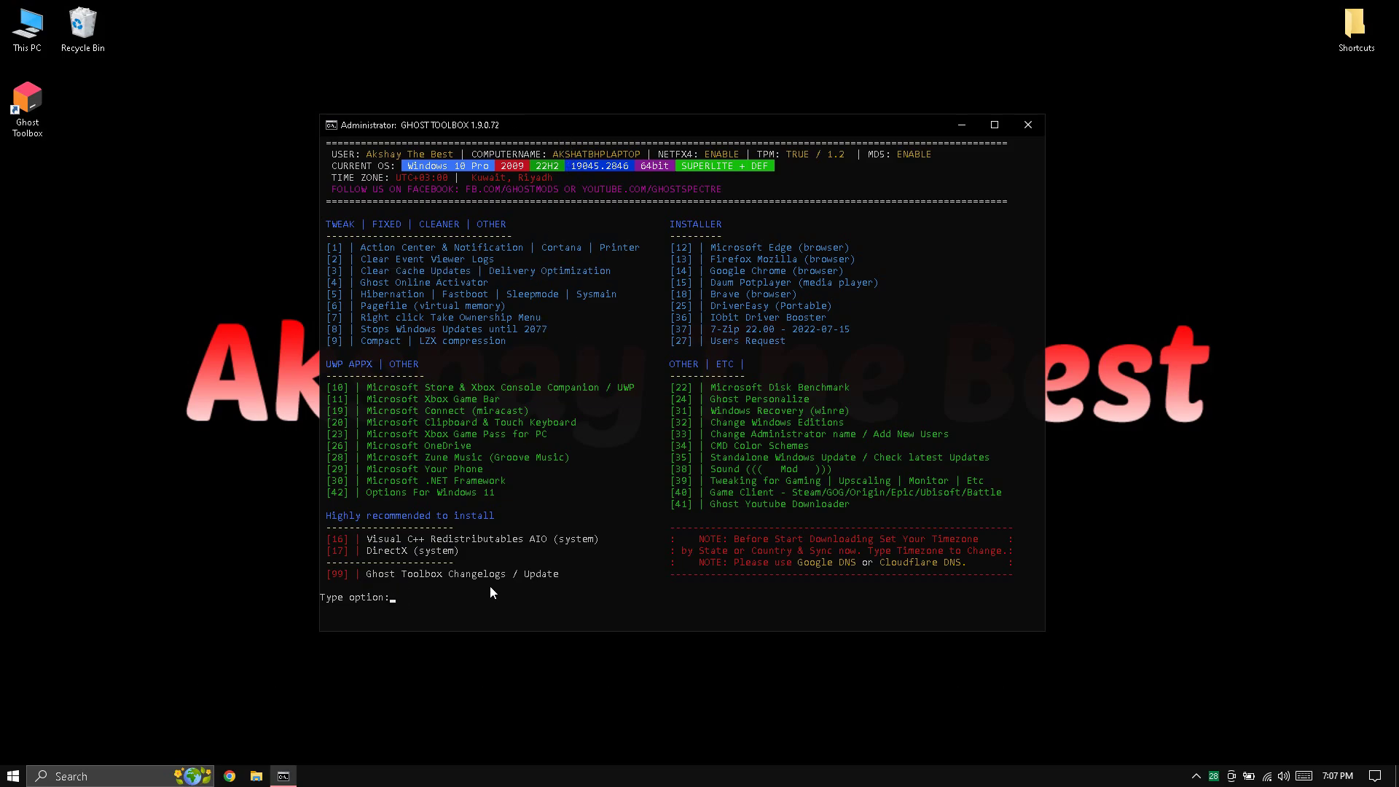
text(3)
key(Return)
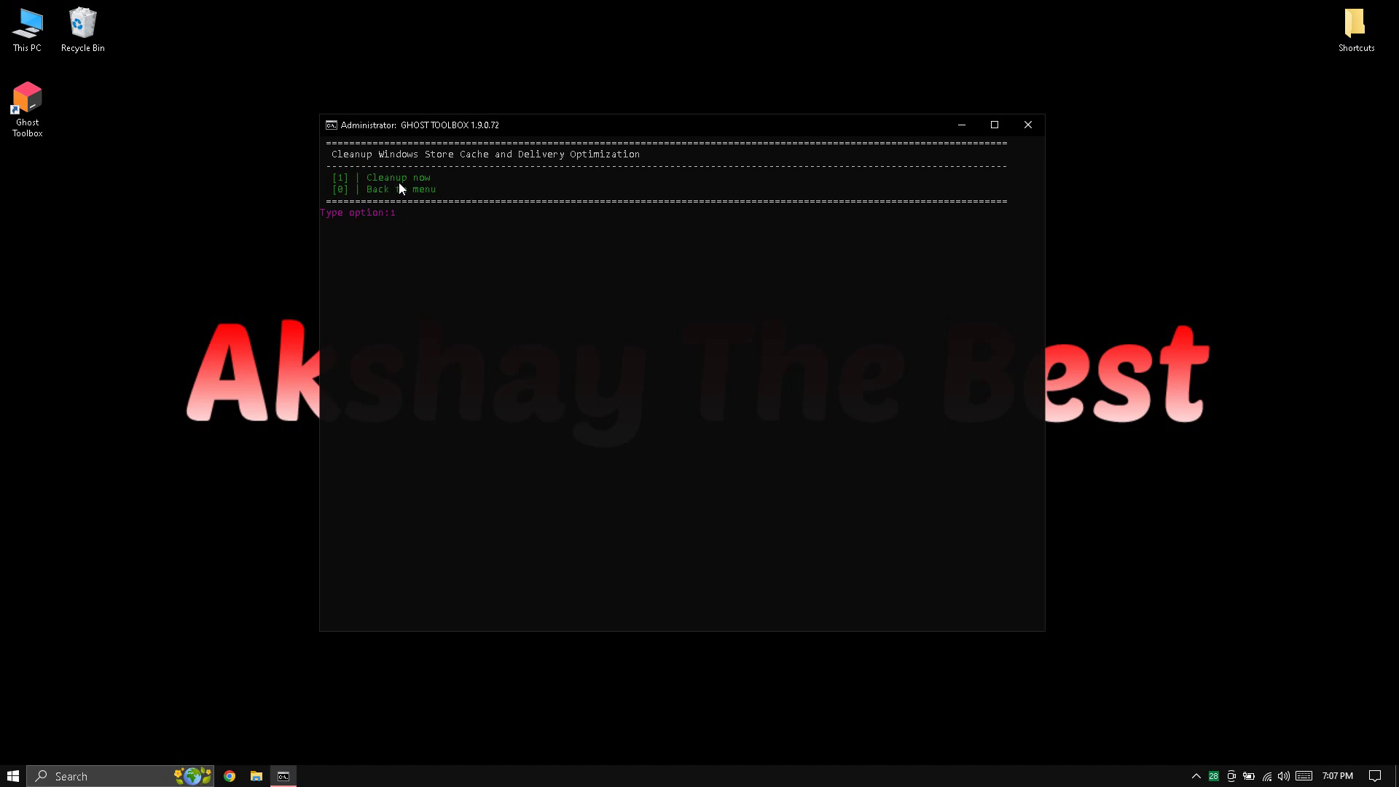
key(Return)
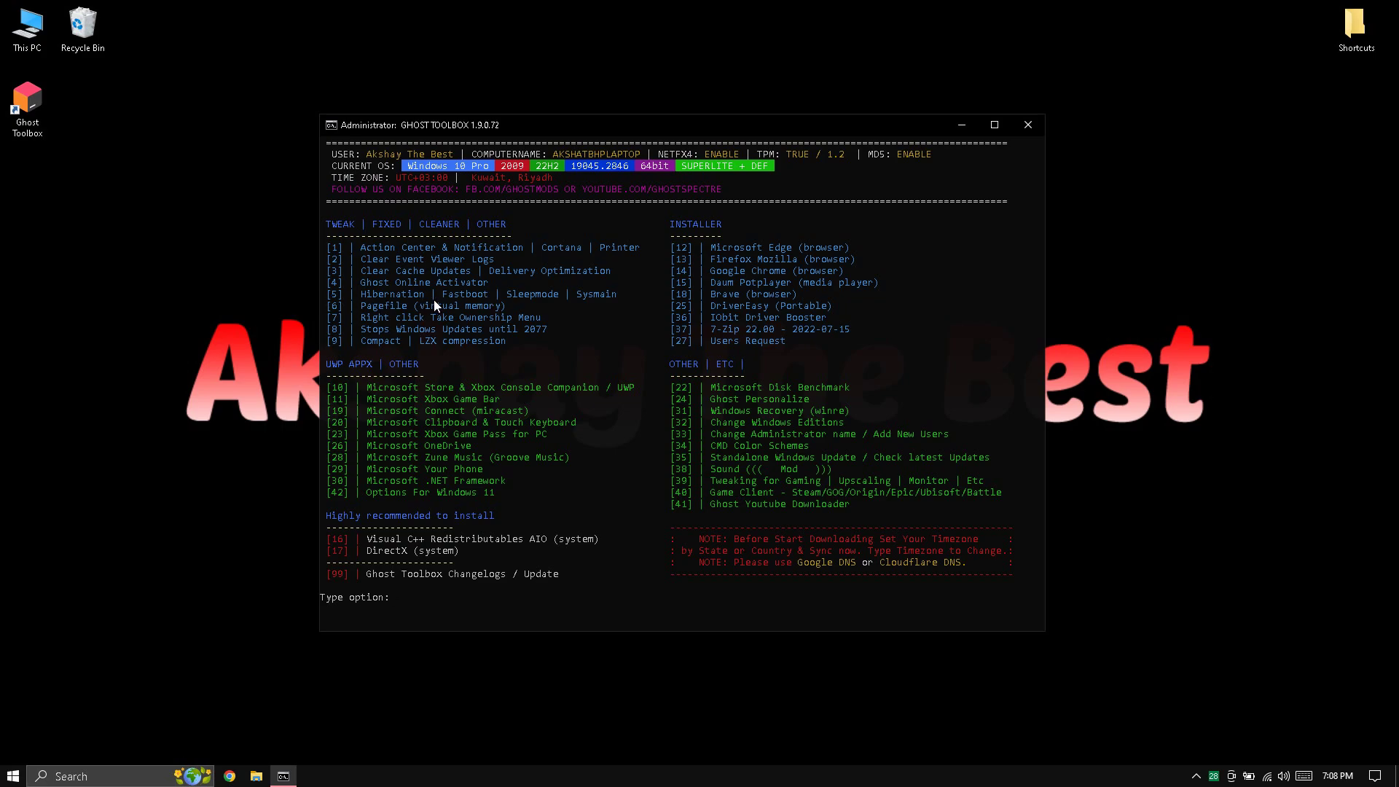
- Disable hiberfil.sys in the Hibernation / Fastboot / Sleep mode options and return to the main menu
text(5)
key(Return)
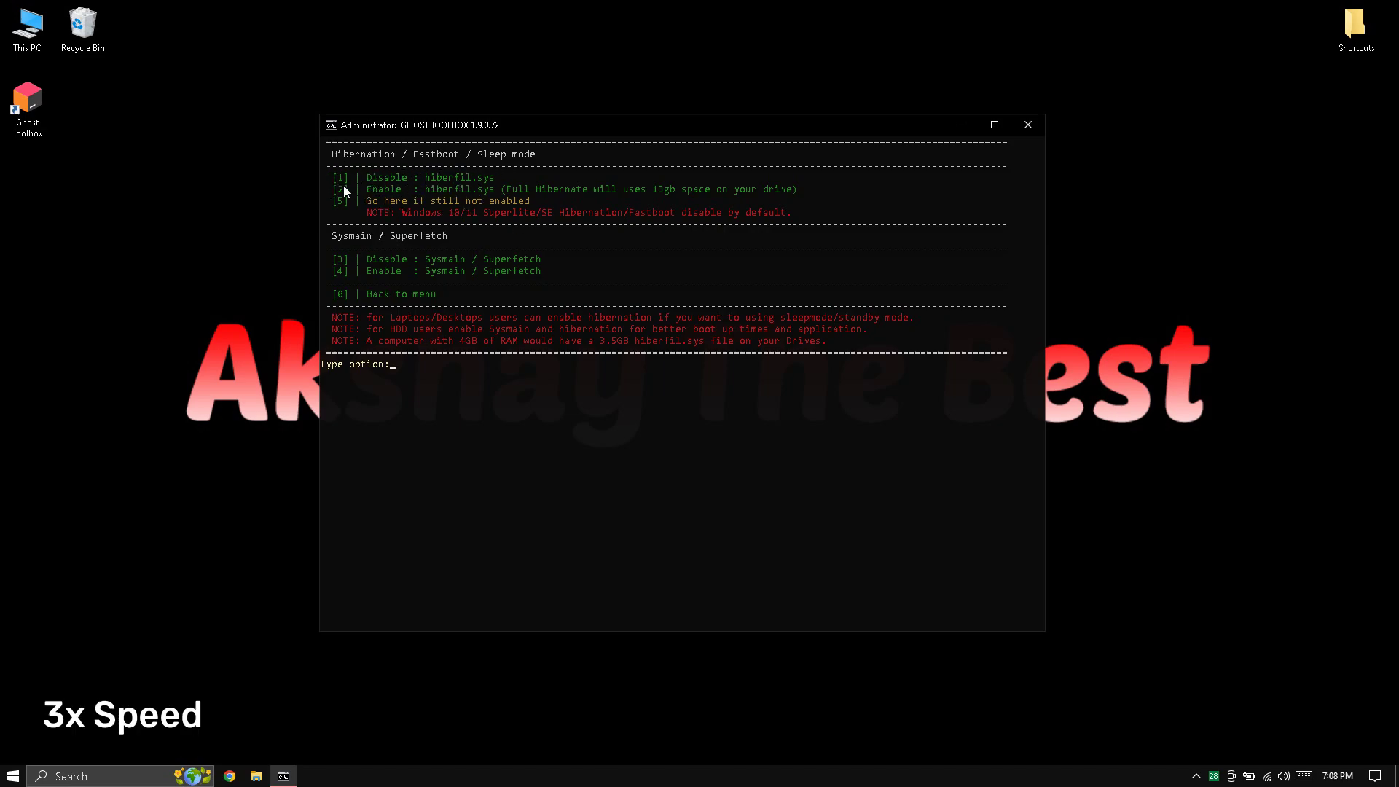
text(1)
key(Return)
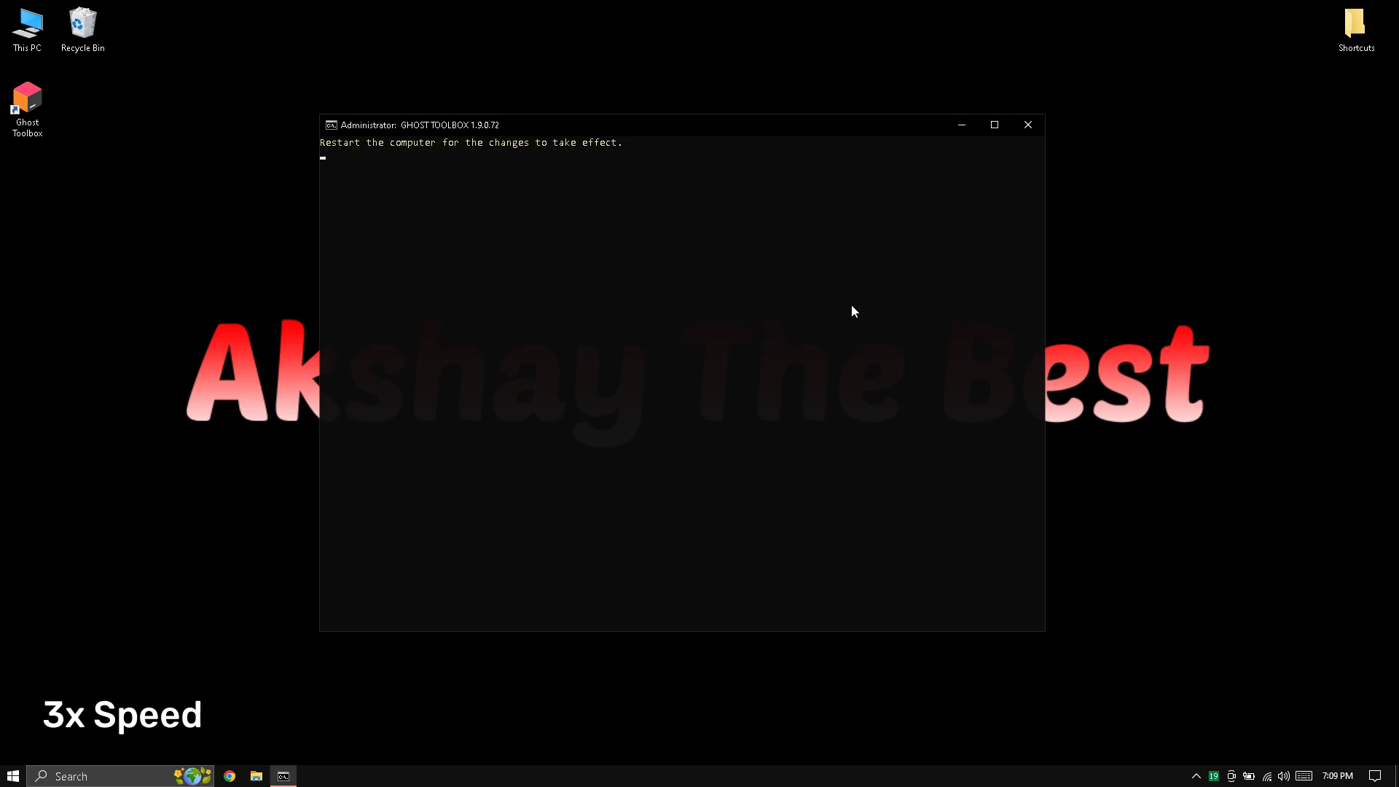
text(1)
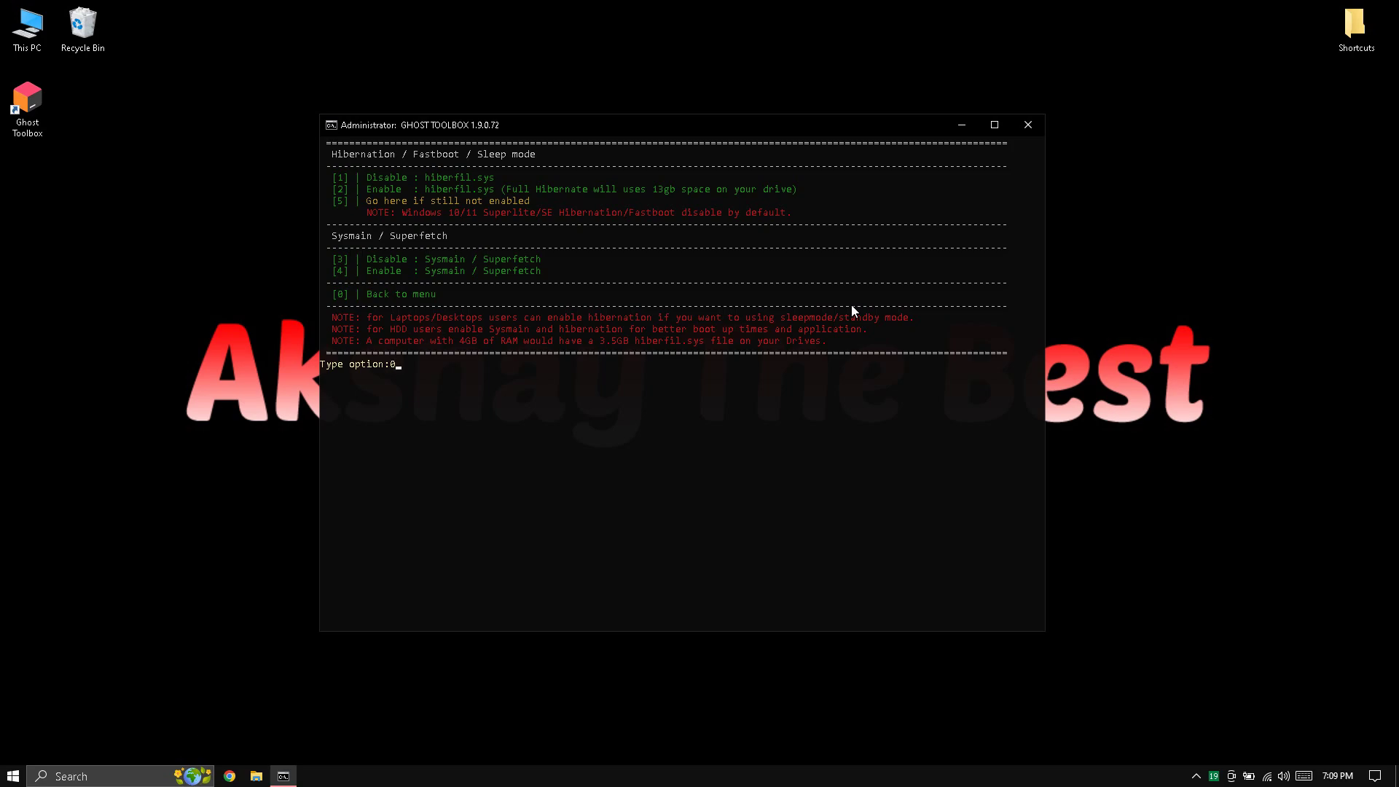
key(Return)
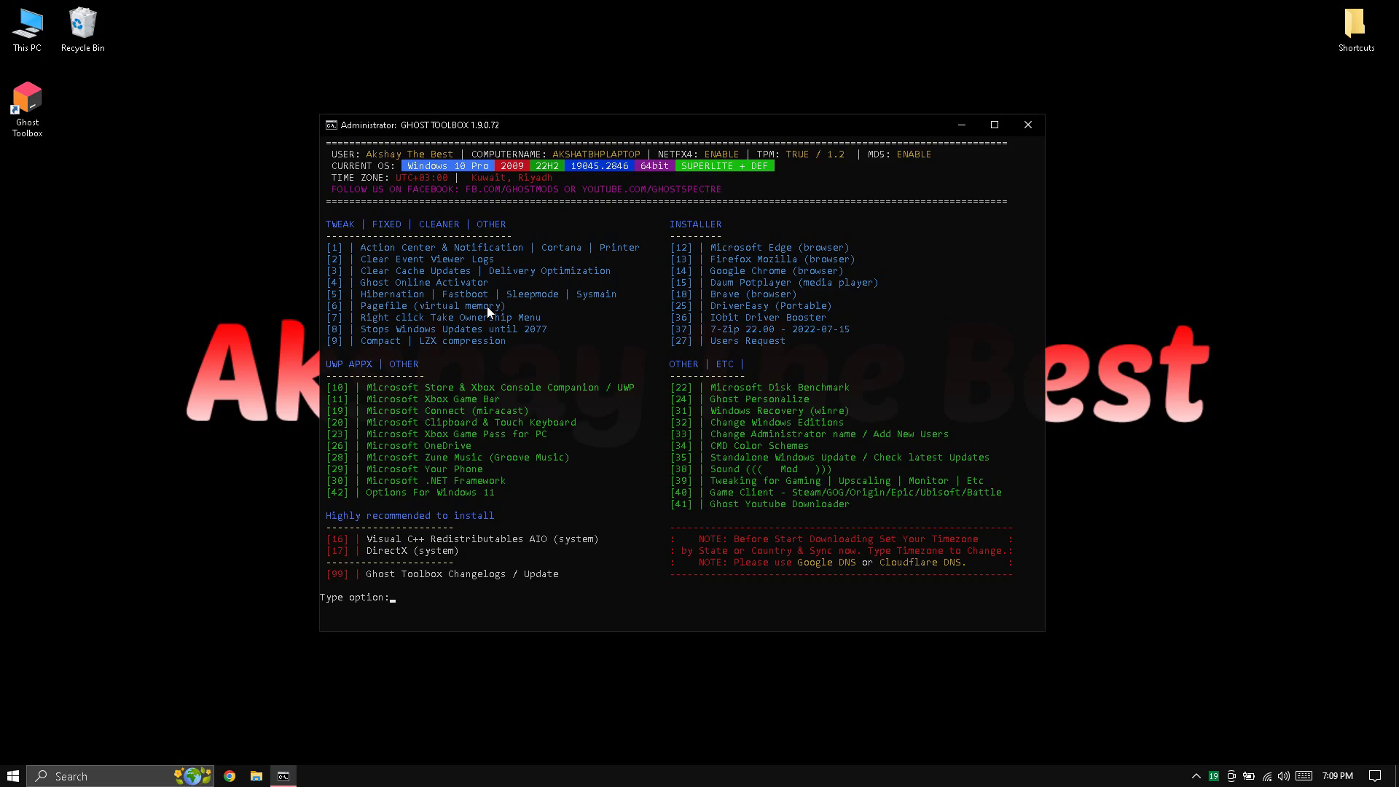
- Enable Pagefile.sys at 8.0GB in the Paging file (virtual memory) options
text(6)
key(Return)
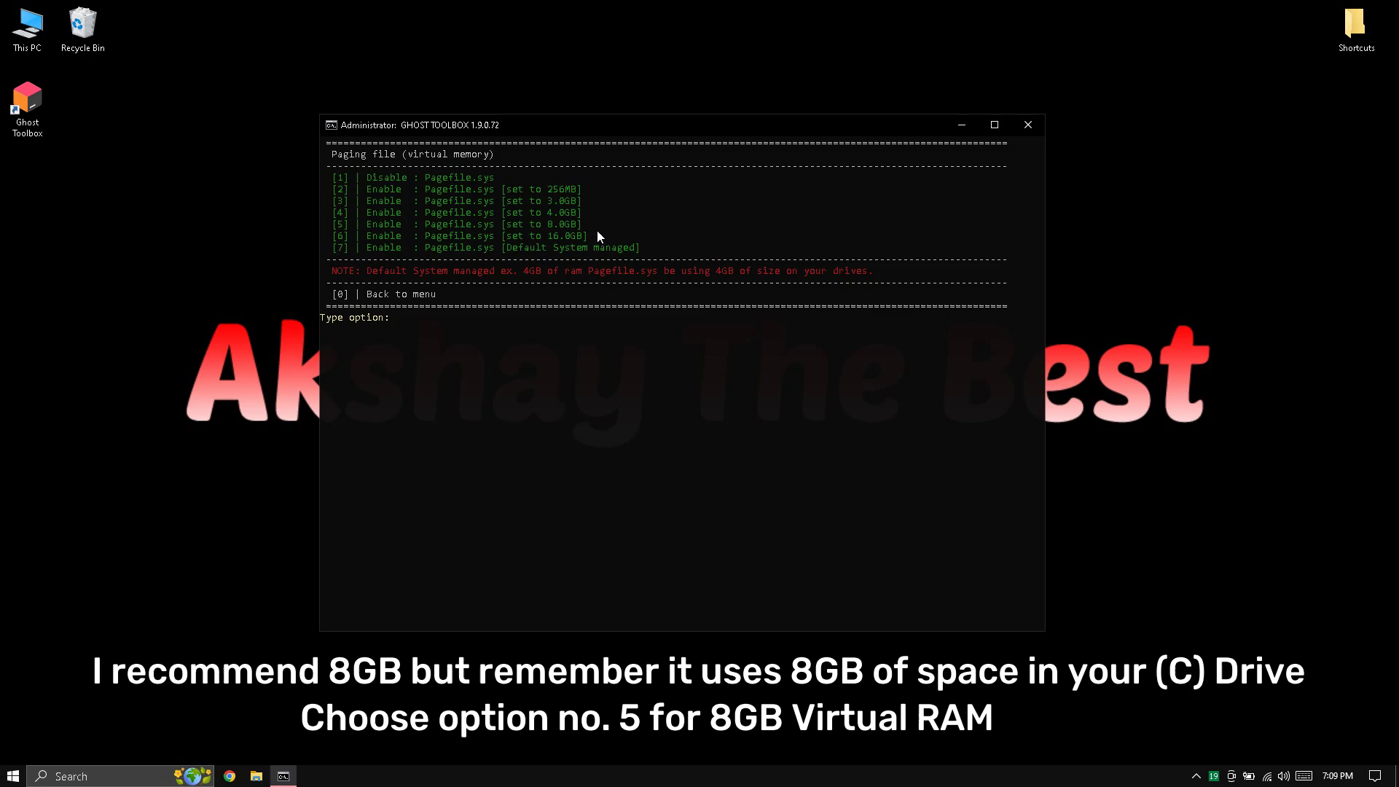
drag(575, 225, 470, 225)
click(526, 225)
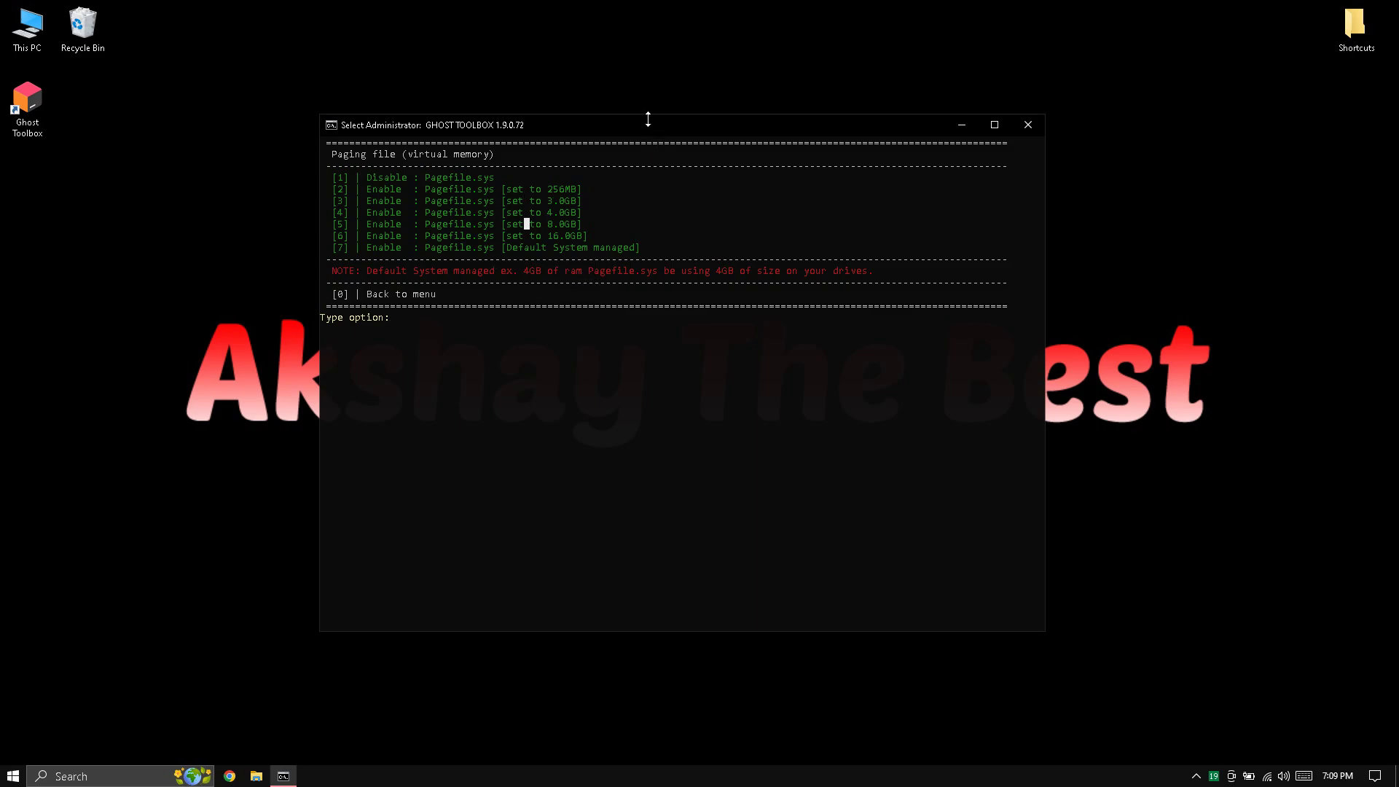
text(5)
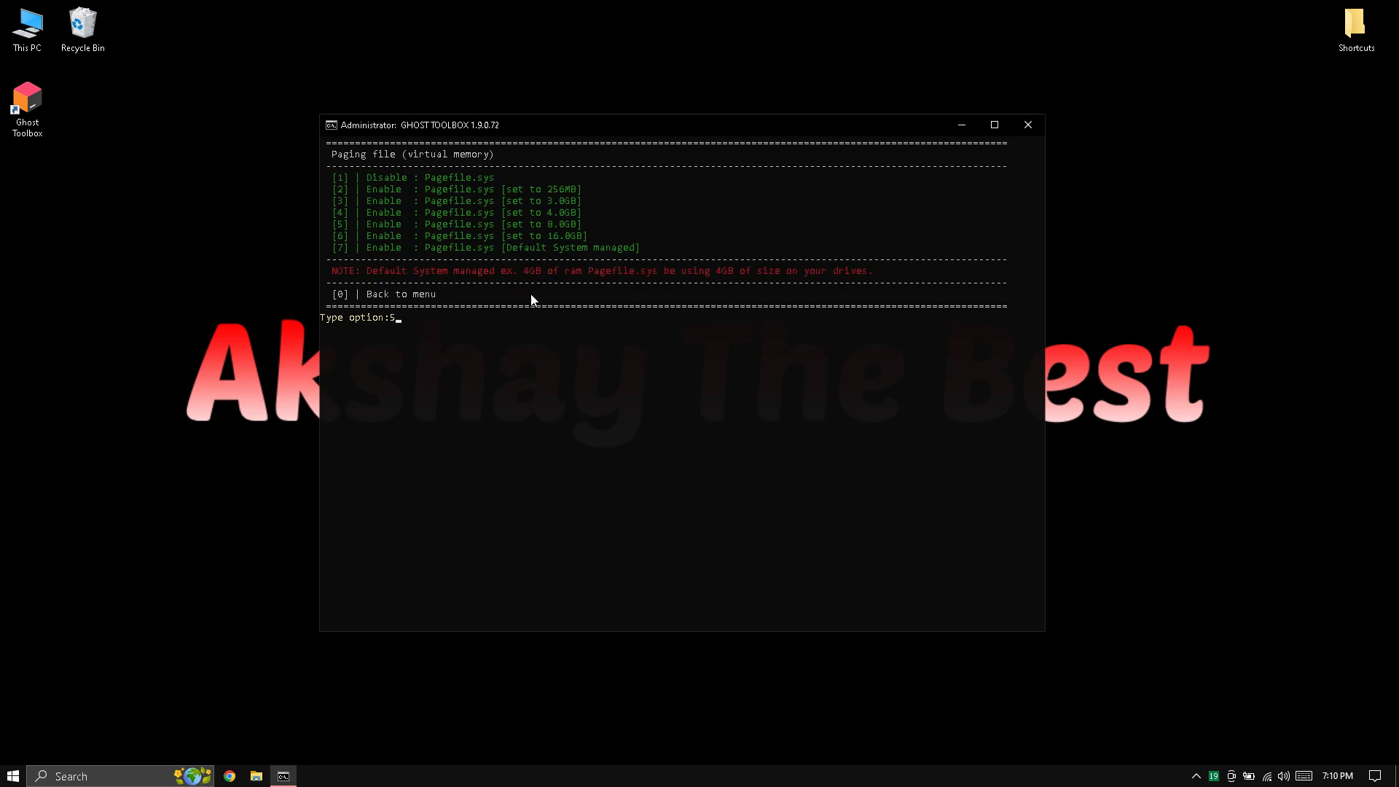
key(Return)
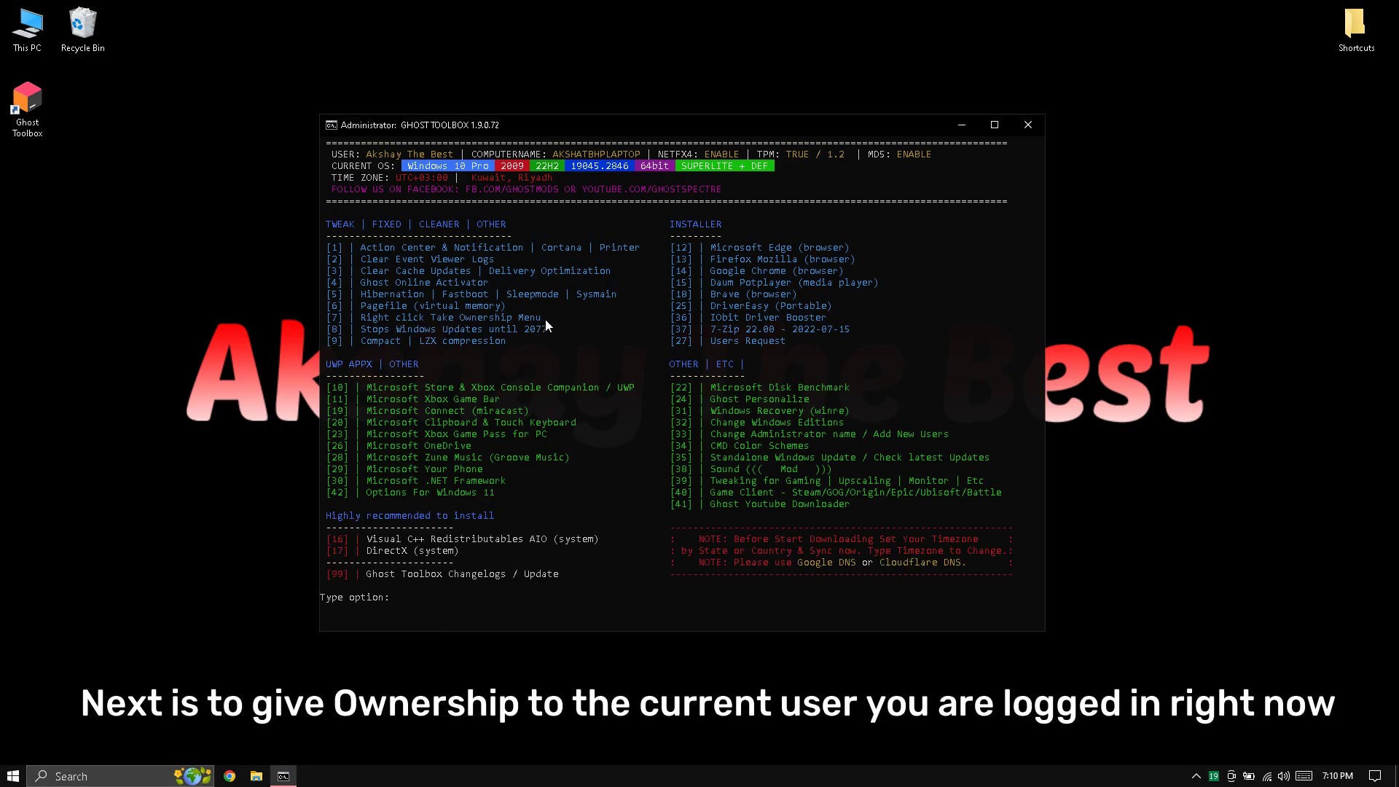
- Open the Right click Take Ownership Menu options through main menu option 7 and return to the main menu
mouse_move(539, 317)
mouse_down()
mouse_move(362, 319)
mouse_move(555, 324)
mouse_move(544, 315)
mouse_up()
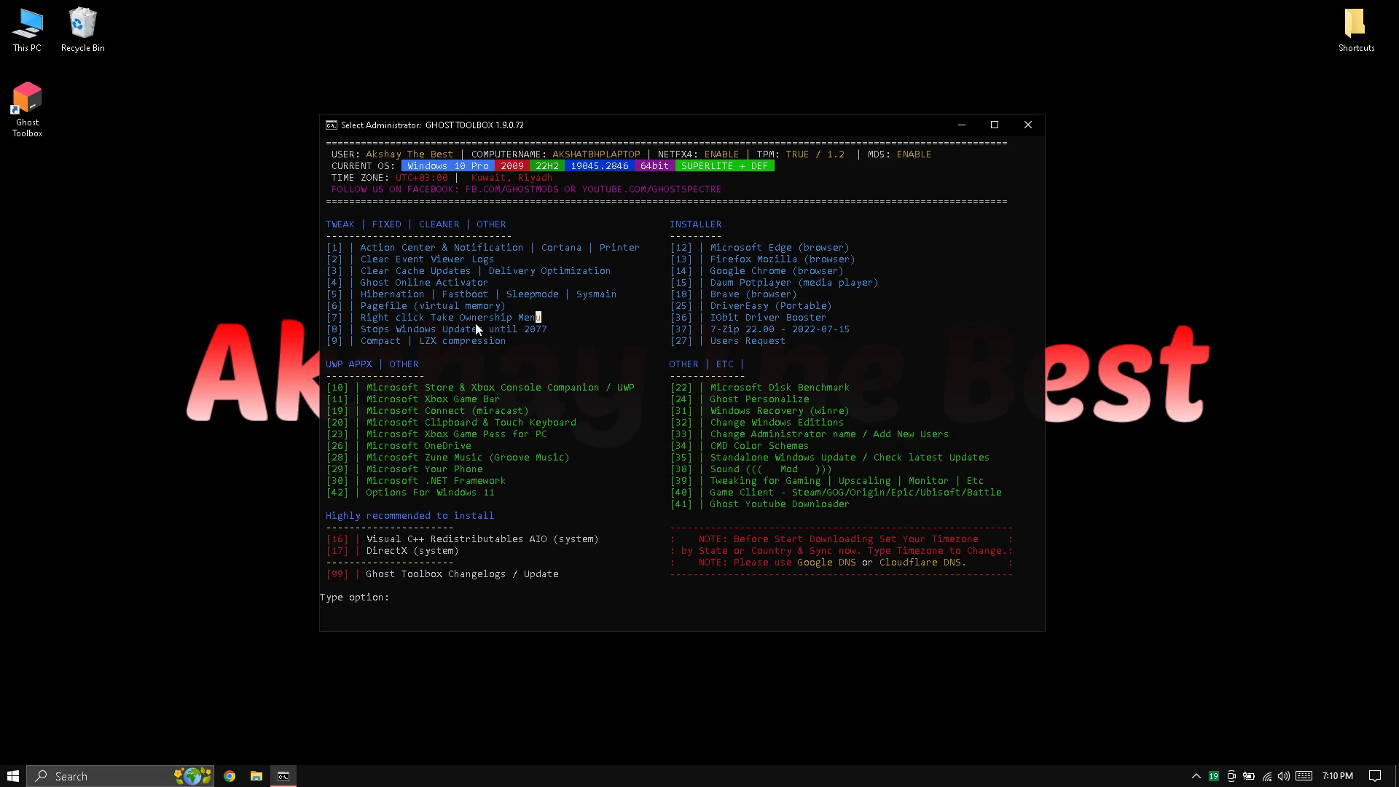
text(7)
key(Return)
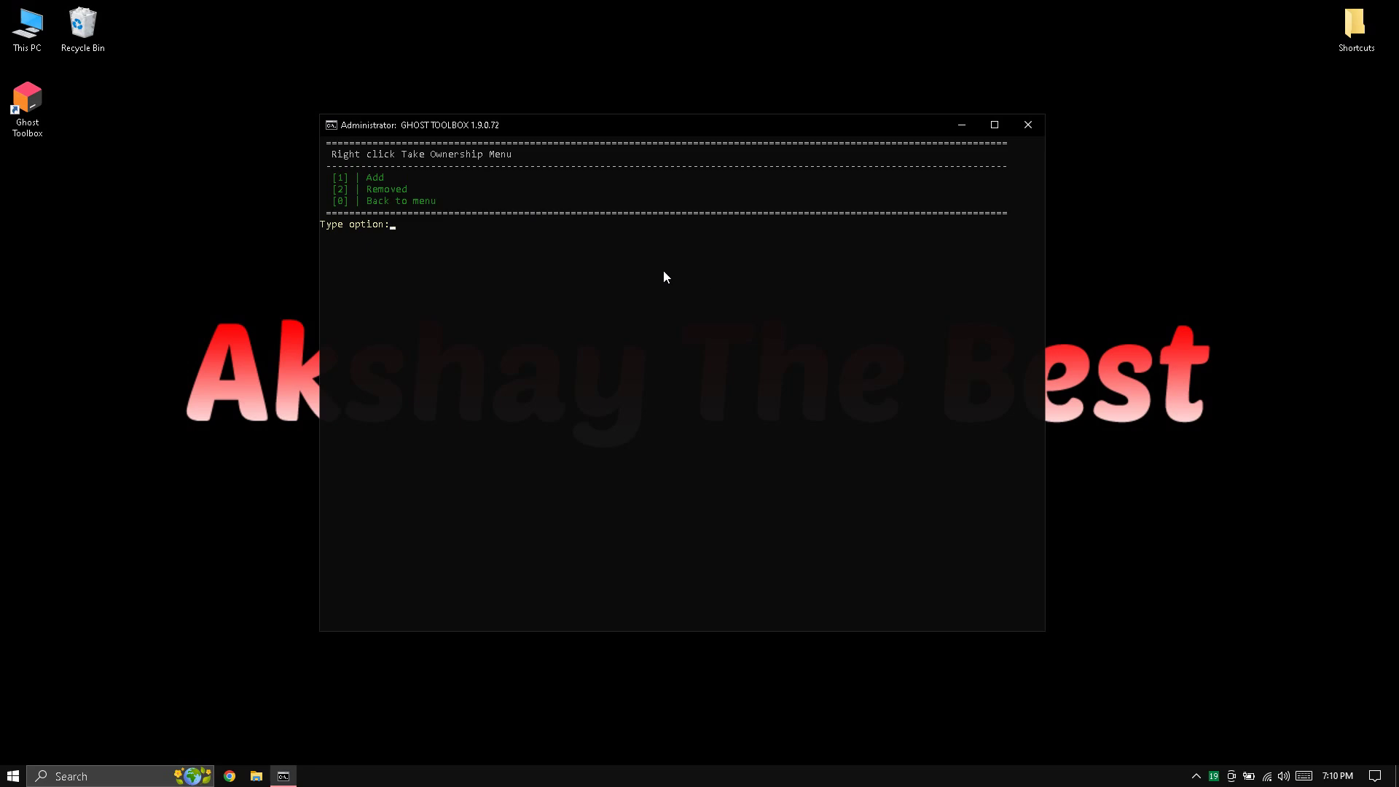
key(Return)
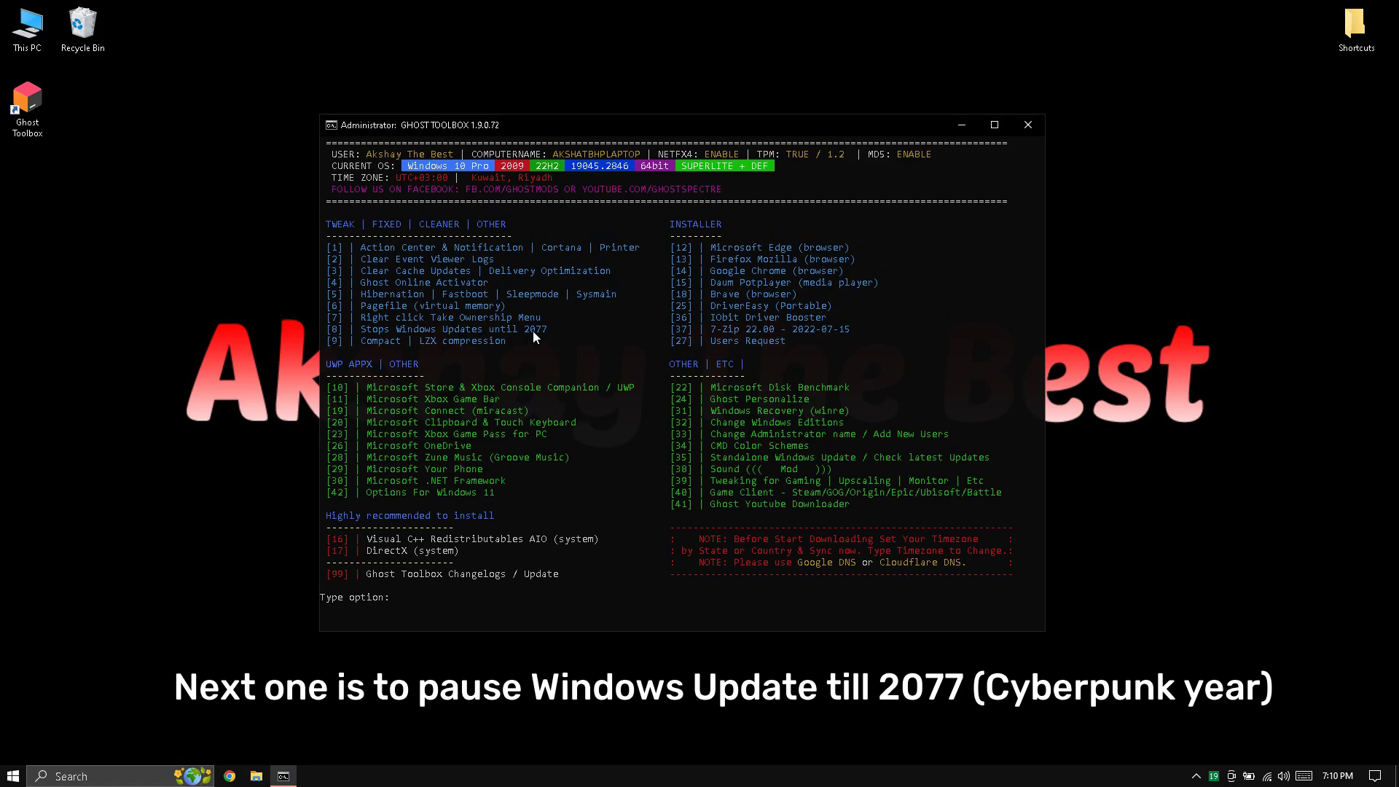
- Pass over the Stops Windows Updates until 2077 entry and run Compact | LZX compression through main menu option 9
text(8)
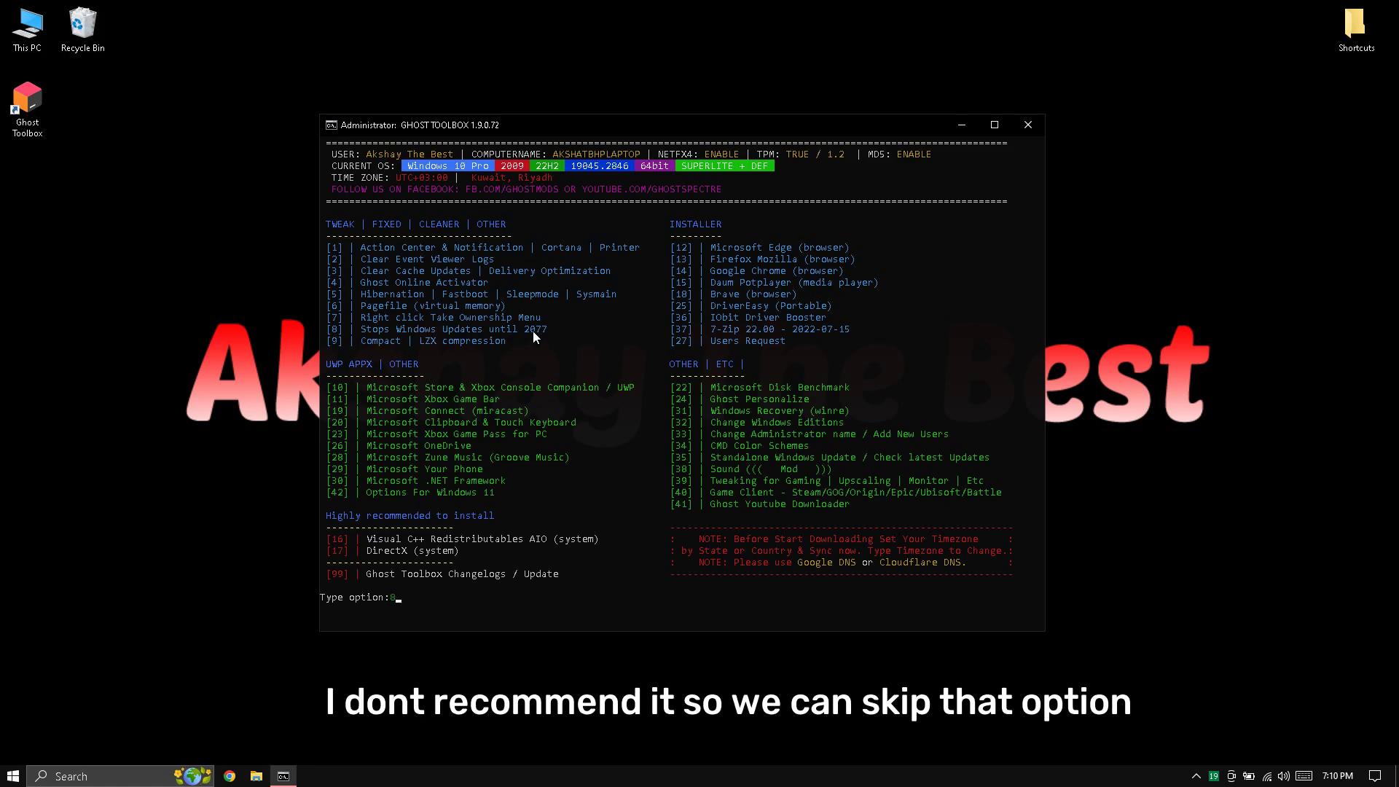
key(Return)
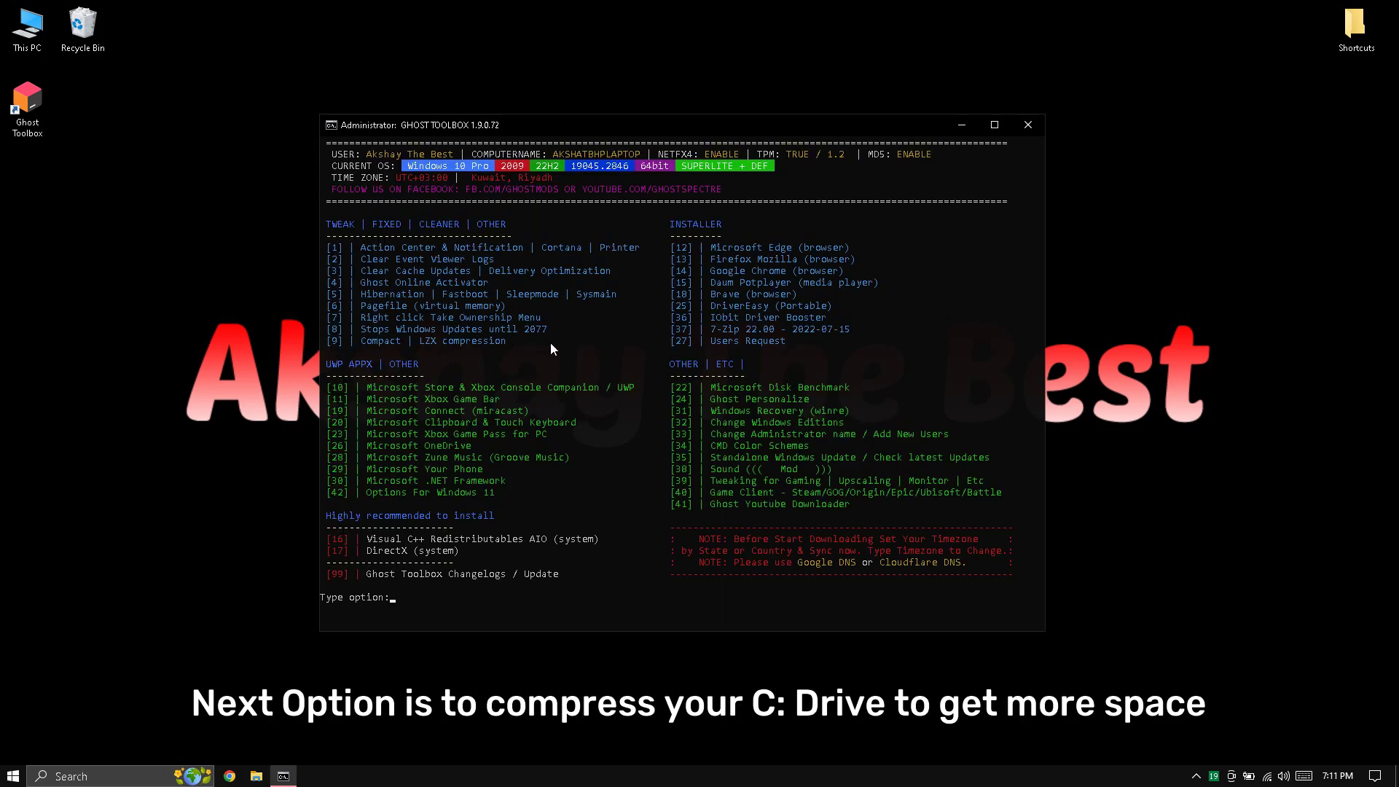
text(9)
key(Return)
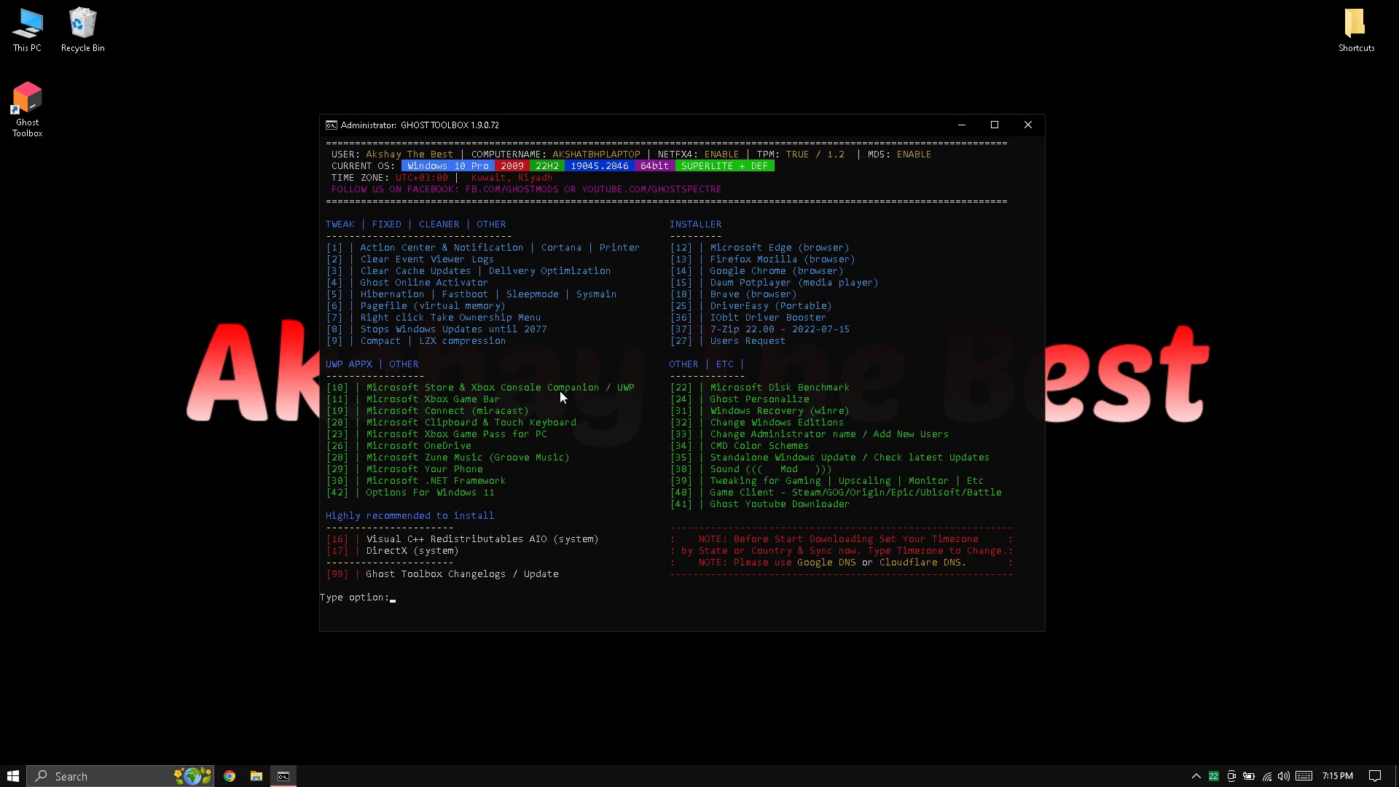
- Install Microsoft Store & Xbox Console Companion with option 1 of the UWP list reached through main menu option 10
text(10)
key(Return)
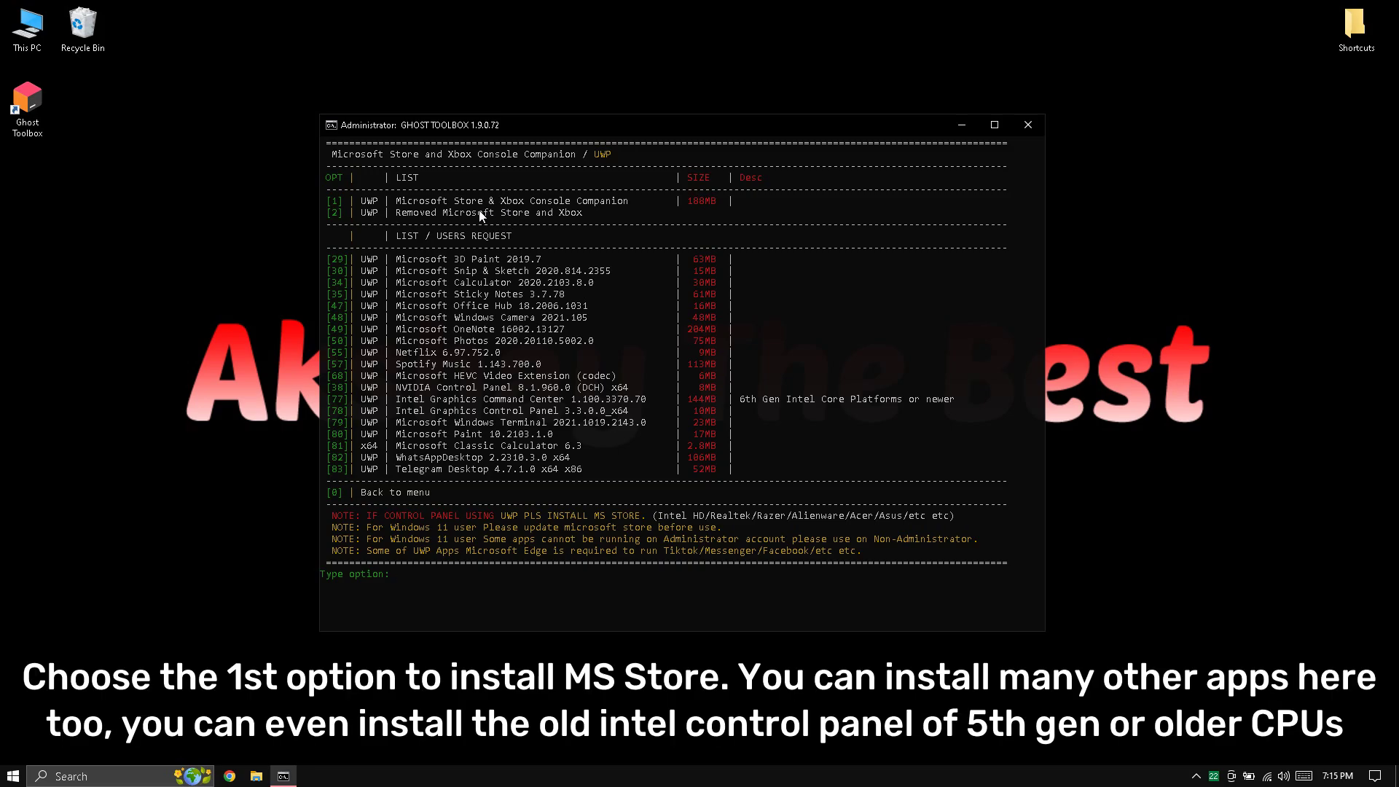
drag(392, 201, 626, 206)
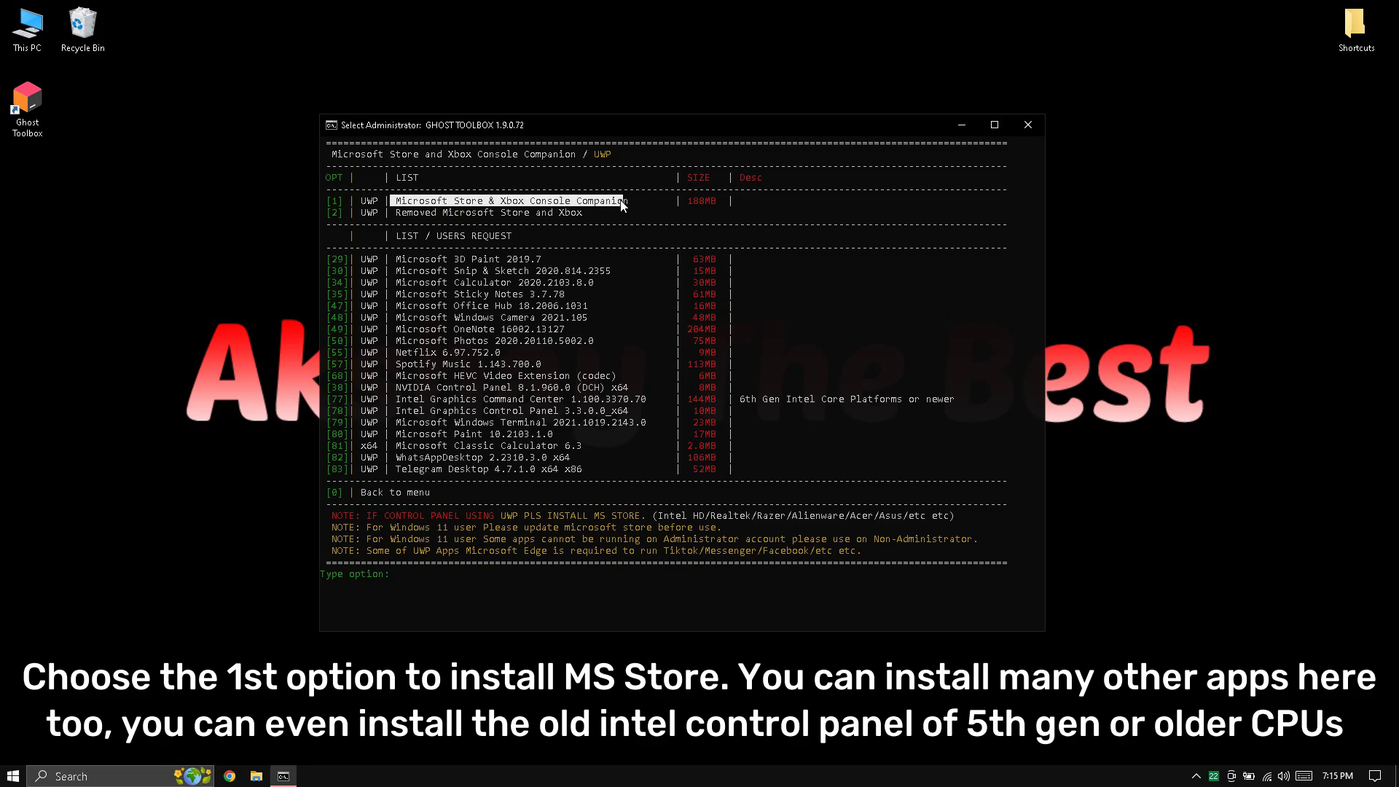
click(409, 574)
text(1)
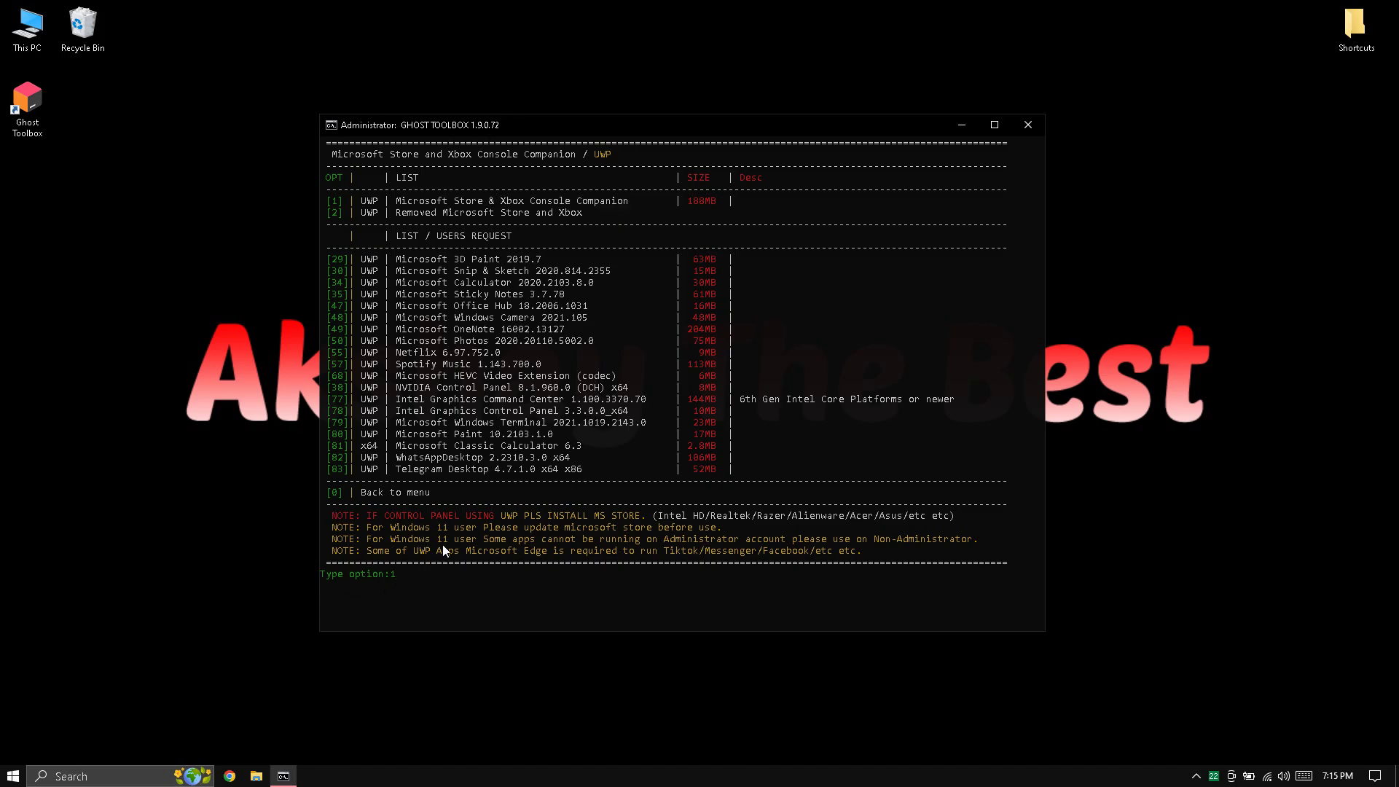
key(Return)
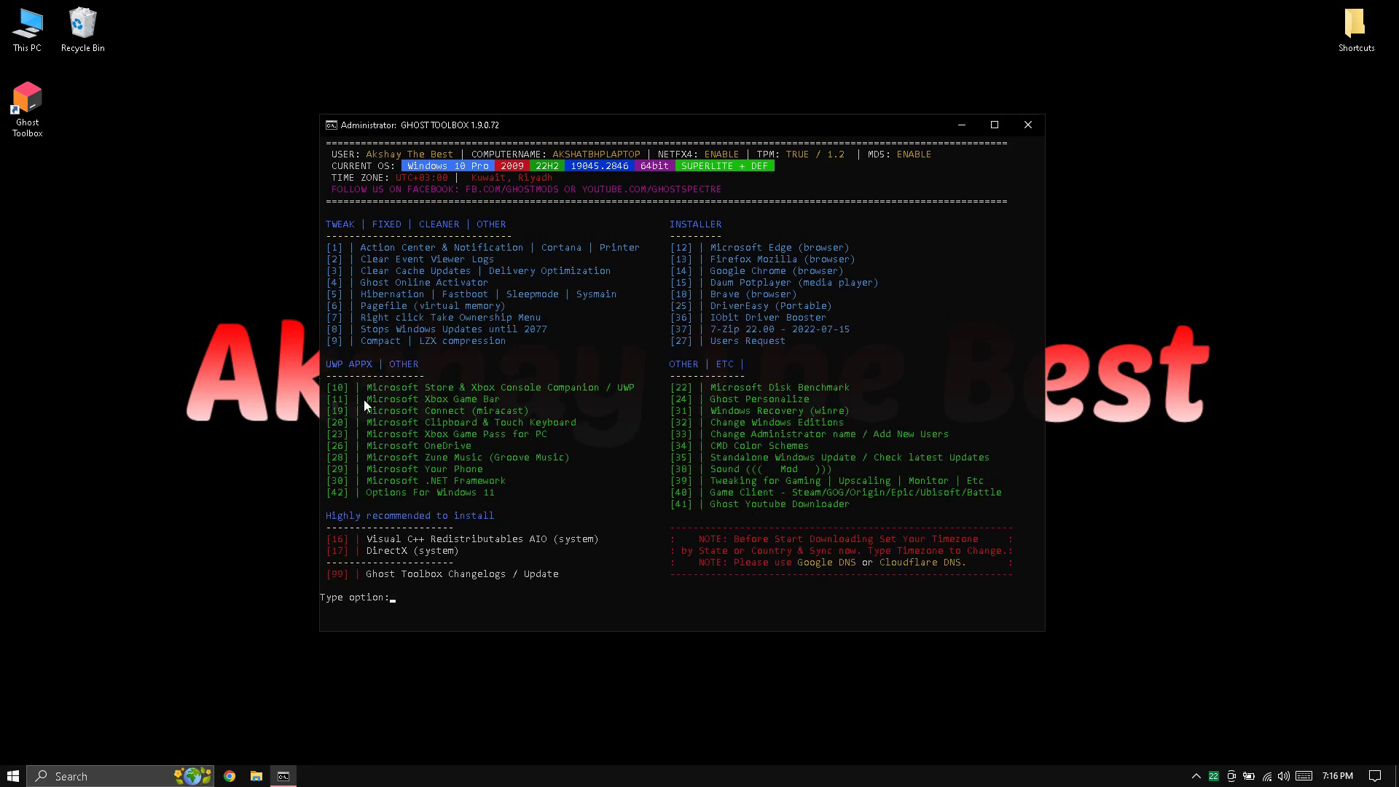
- Pass over the Xbox Game Bar entry and go back to the main menu from the Microsoft Clipboard and Touch Keyboard options
mouse_move(502, 400)
mouse_down()
mouse_move(330, 402)
mouse_move(500, 402)
mouse_up()
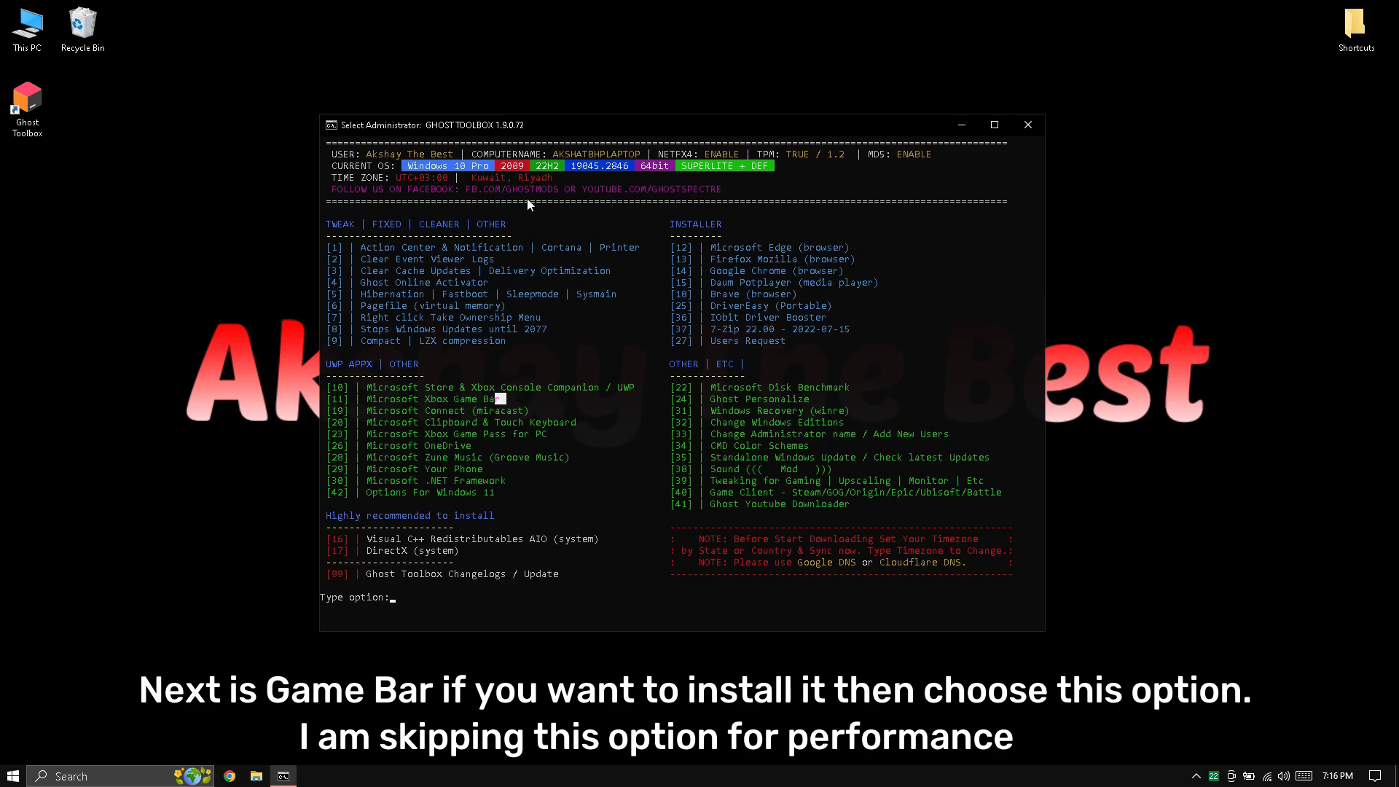
drag(530, 125, 529, 129)
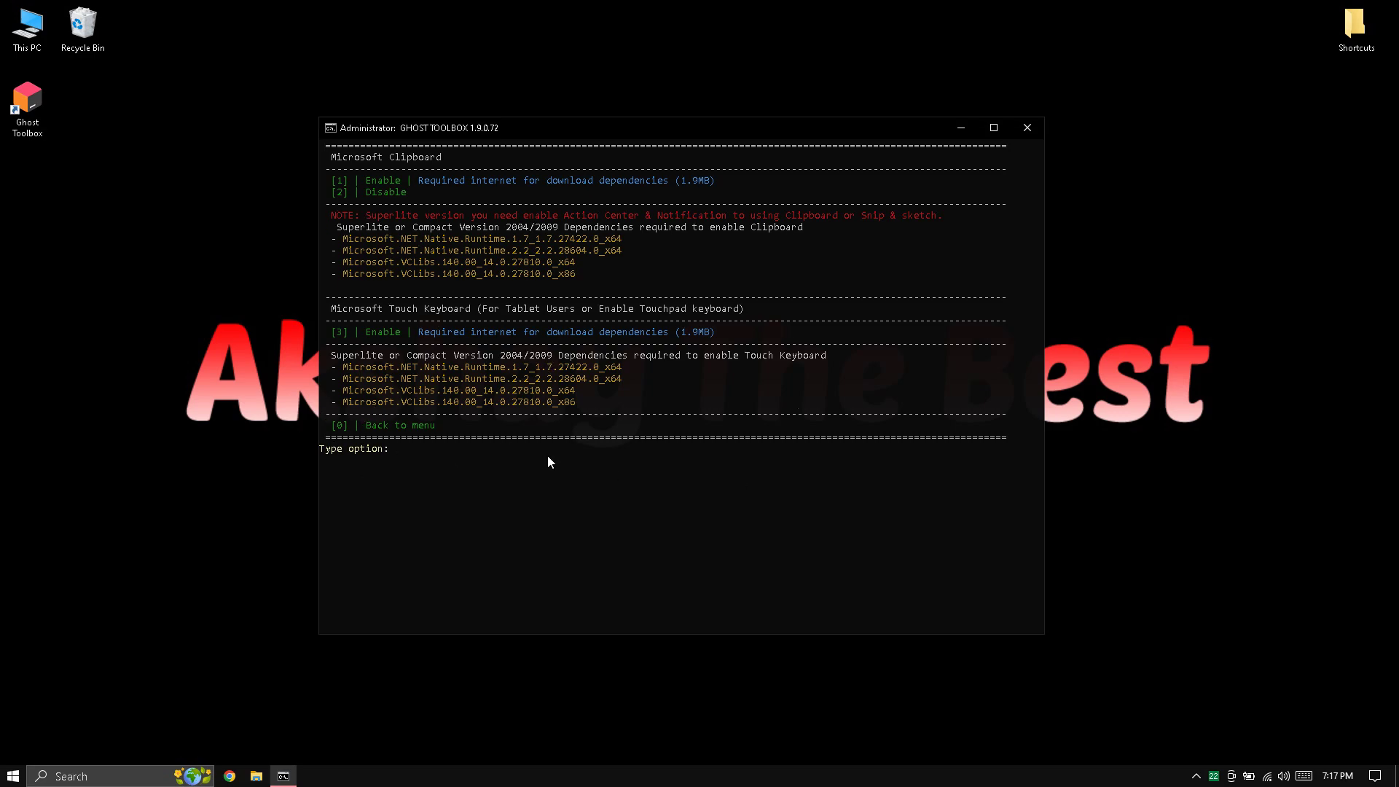
text(0)
key(Return)
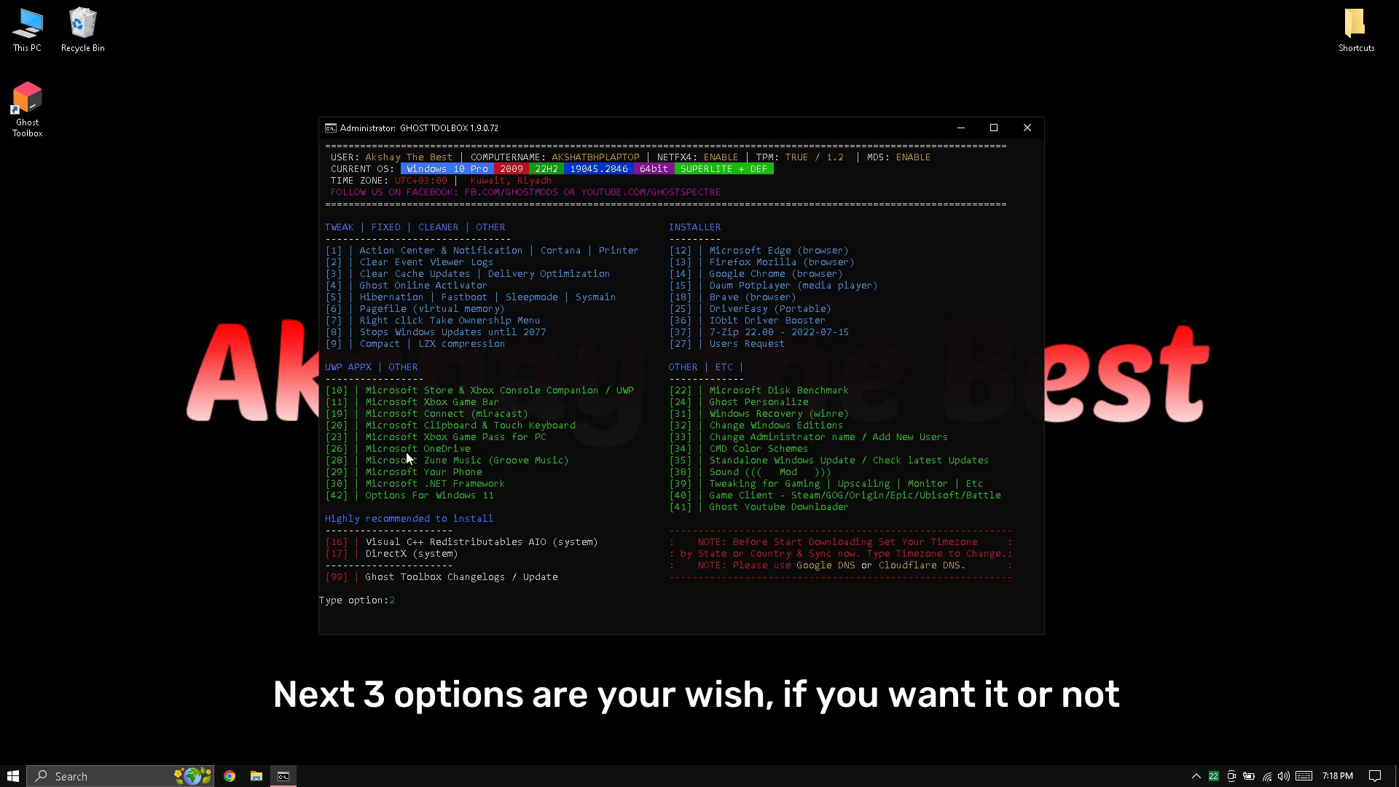
- Review the main menu's current OS line, the Installer section and the Microsoft Disk Benchmark entry
drag(504, 471, 440, 486)
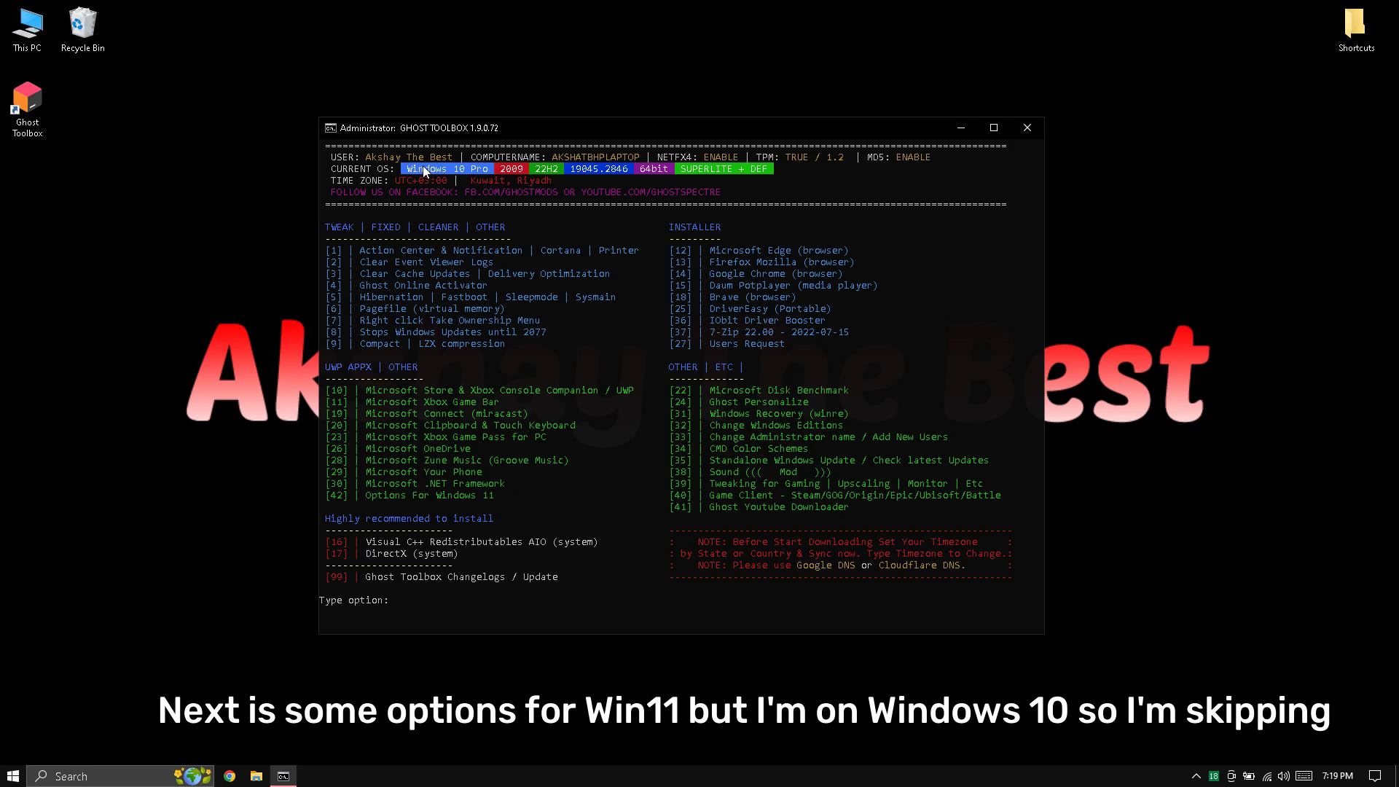
drag(405, 169, 483, 175)
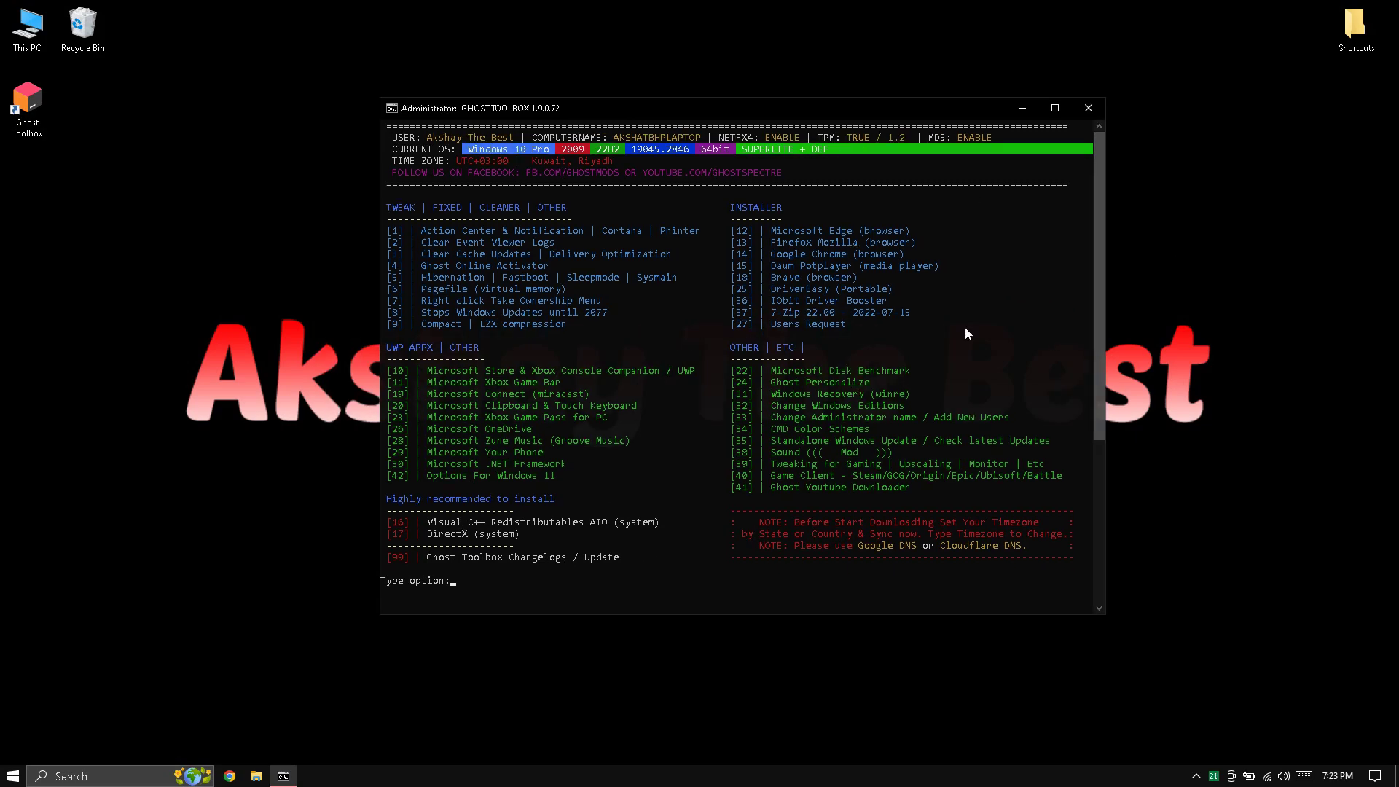
drag(732, 207, 780, 208)
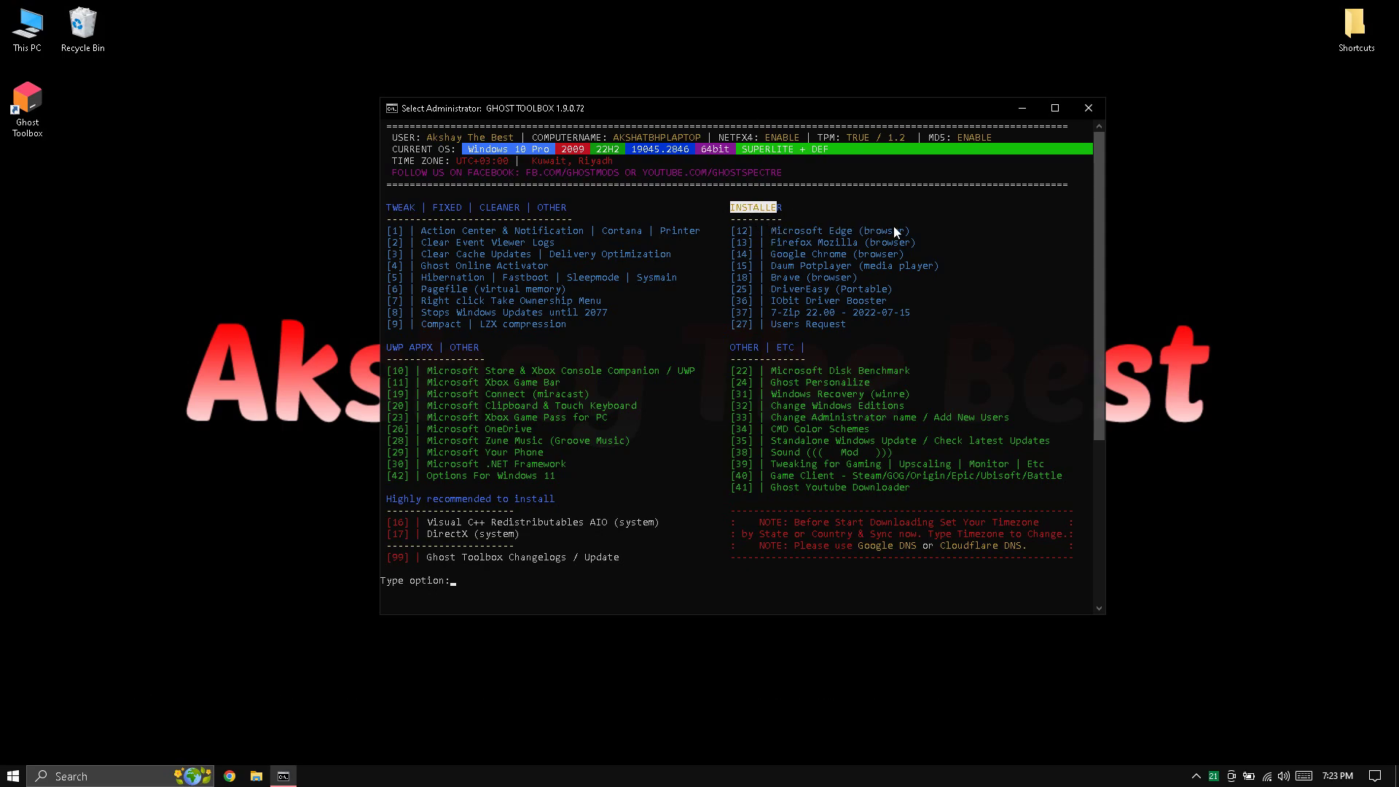
click(785, 311)
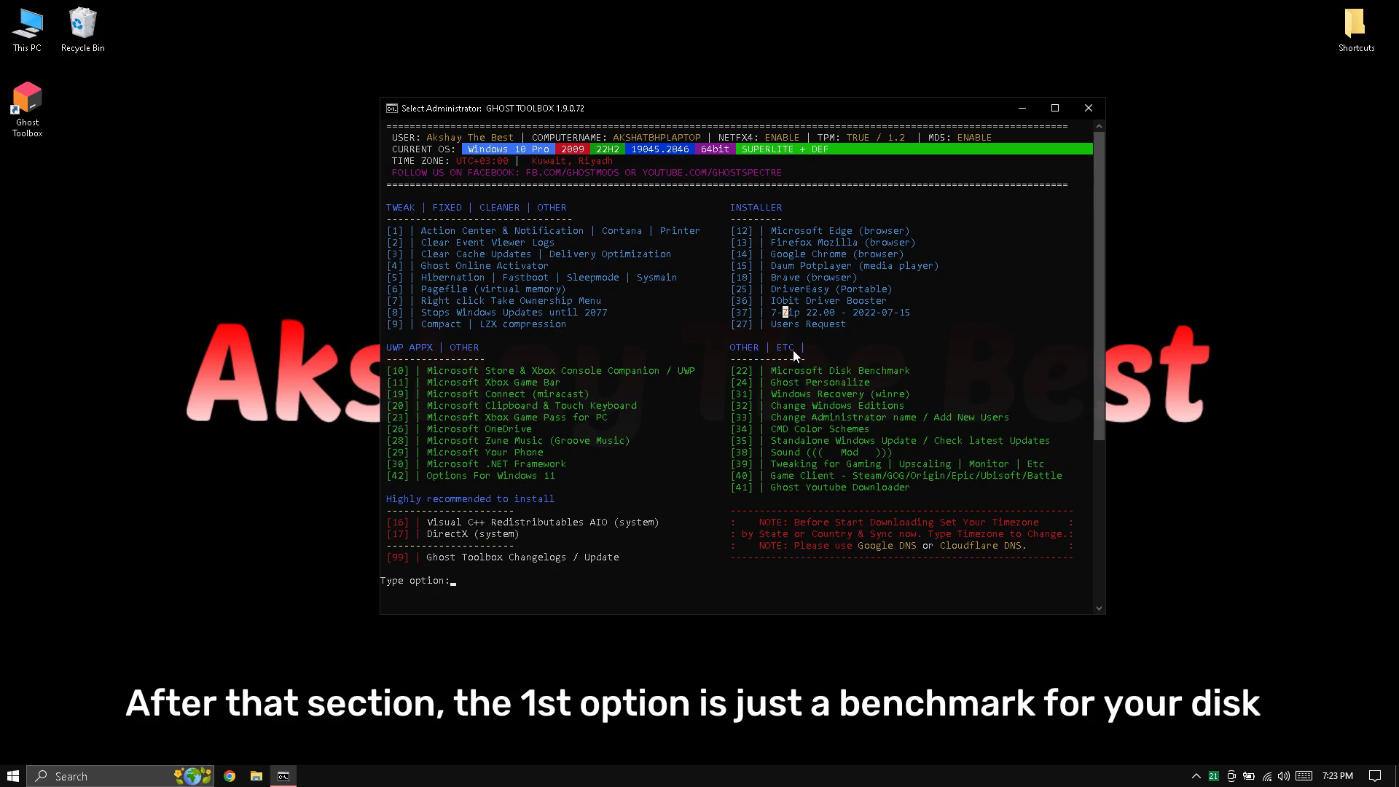
drag(771, 371, 909, 372)
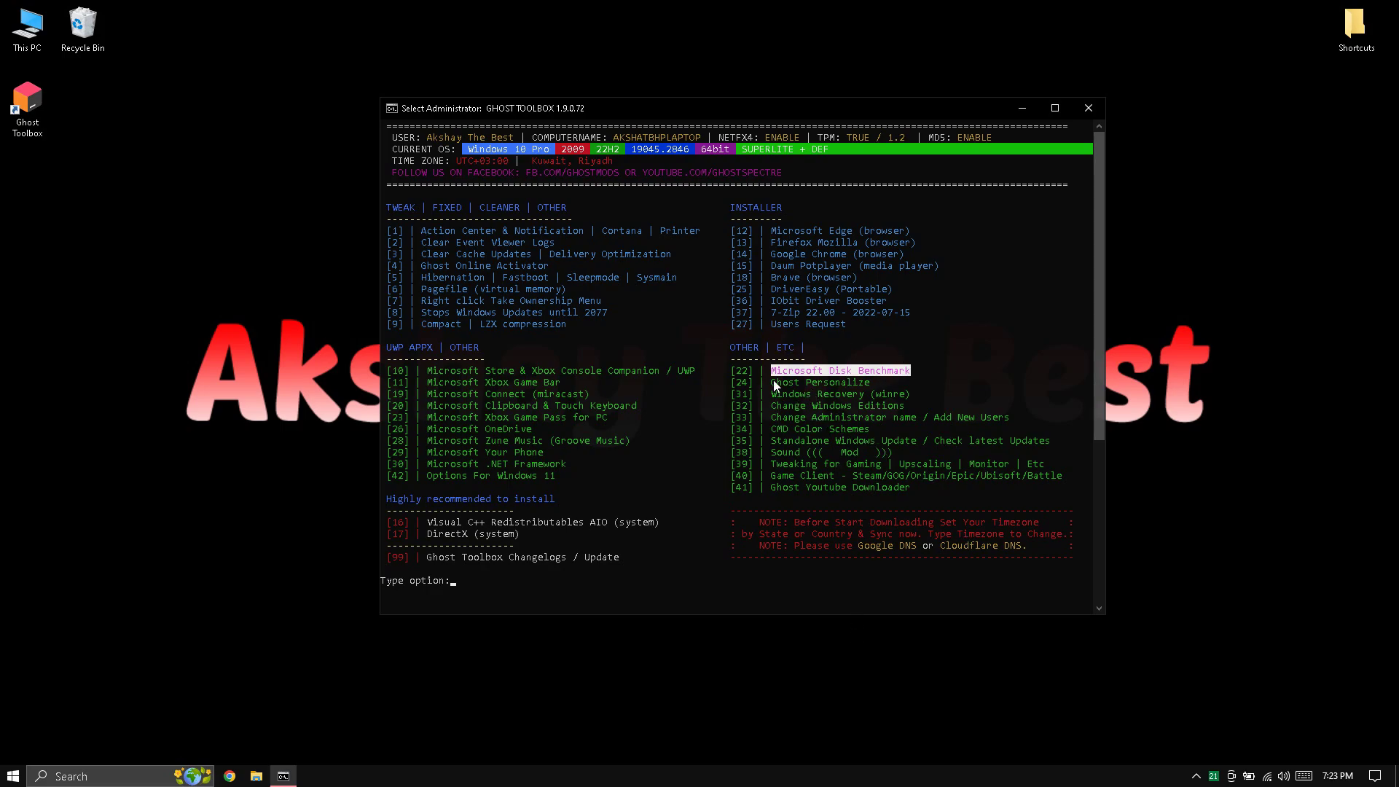
- Open the Ghost Personalize options through main menu option 24
drag(771, 382, 868, 387)
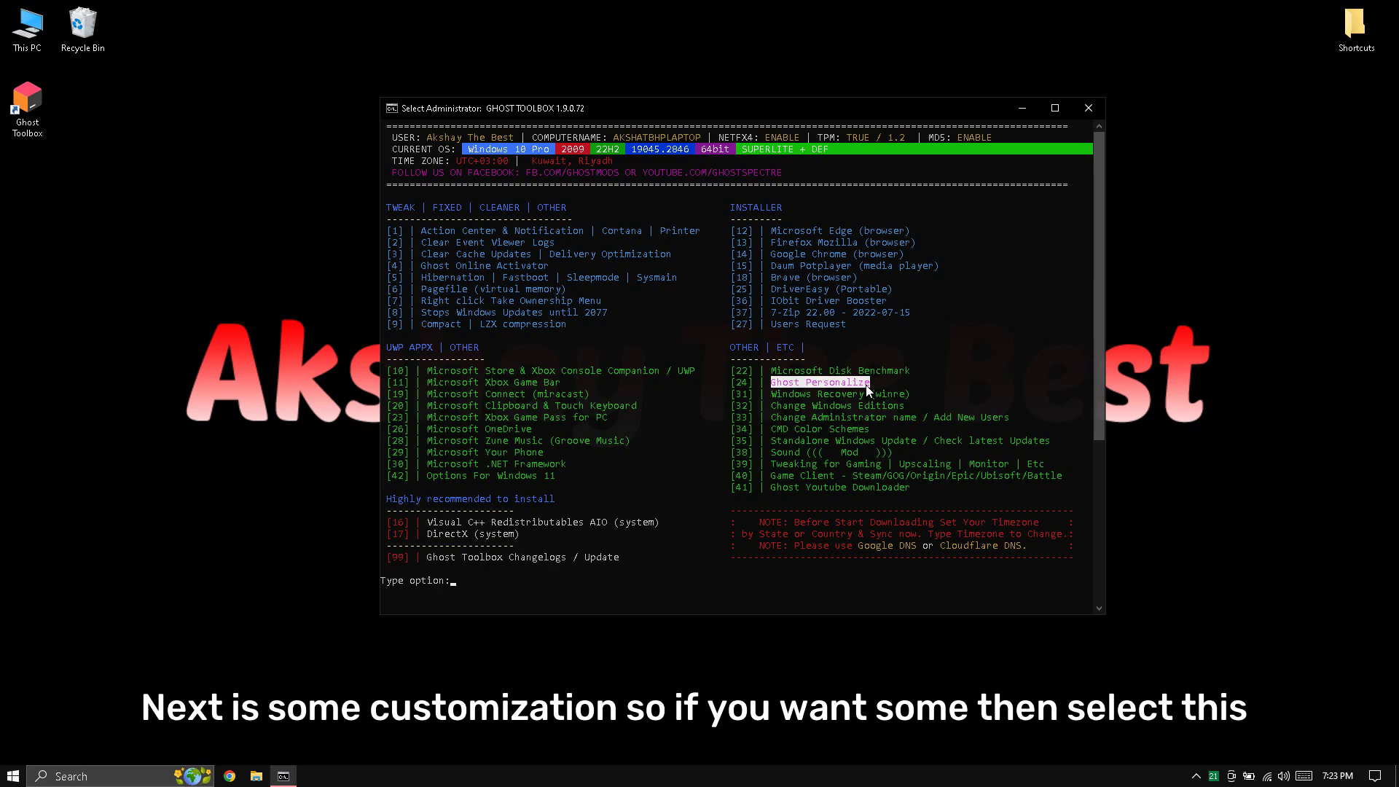
click(868, 388)
text(24)
key(Return)
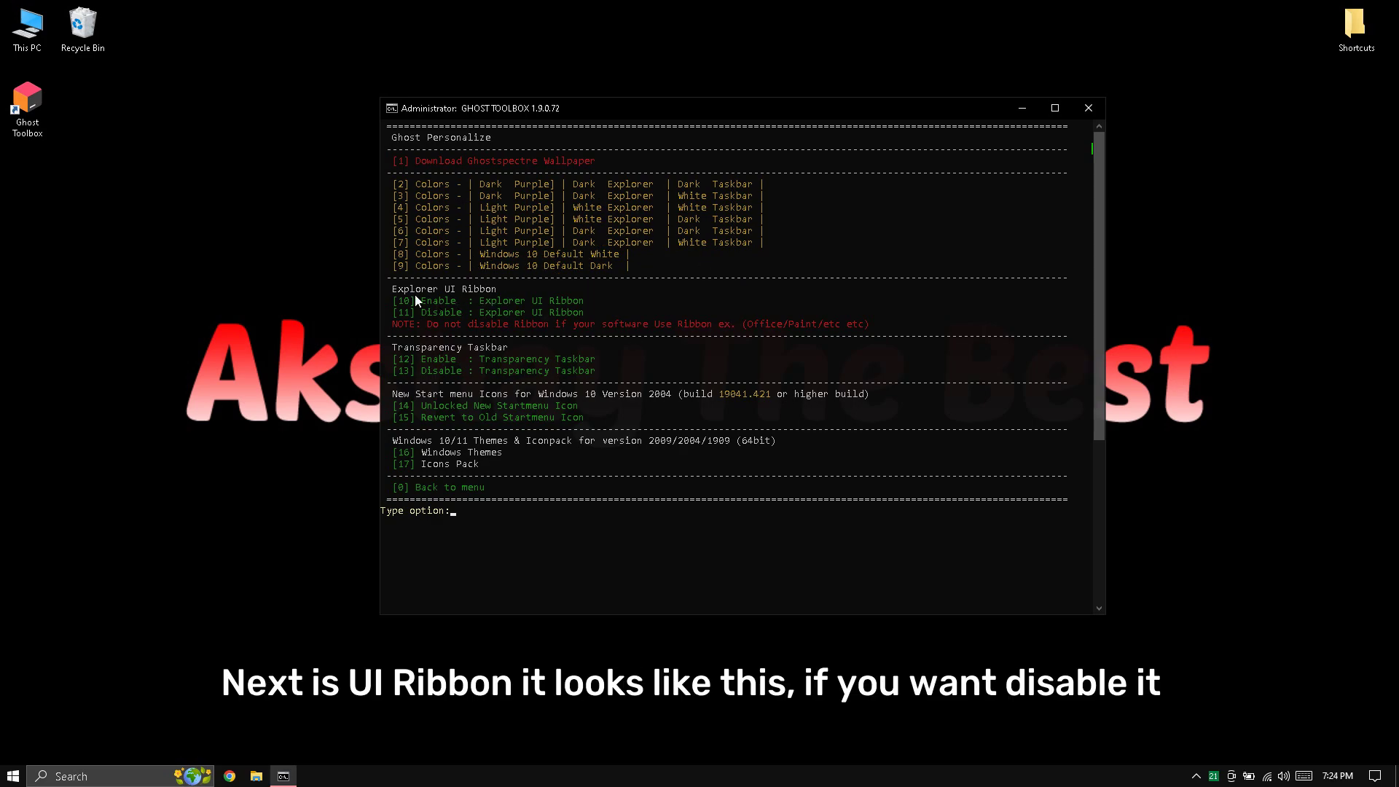
- Open File Explorer to examine its Computer and View ribbons, and close its window
right_click(910, 782)
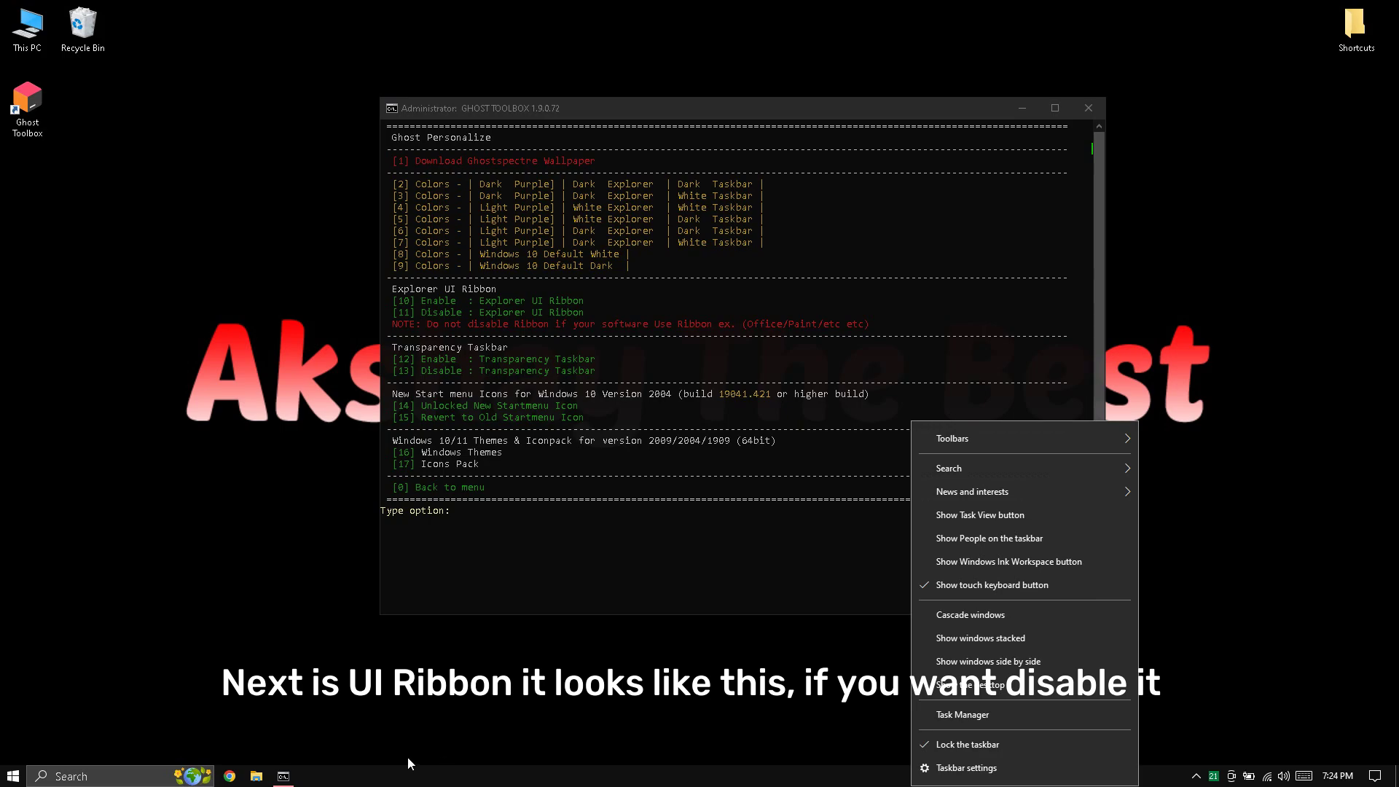
click(256, 775)
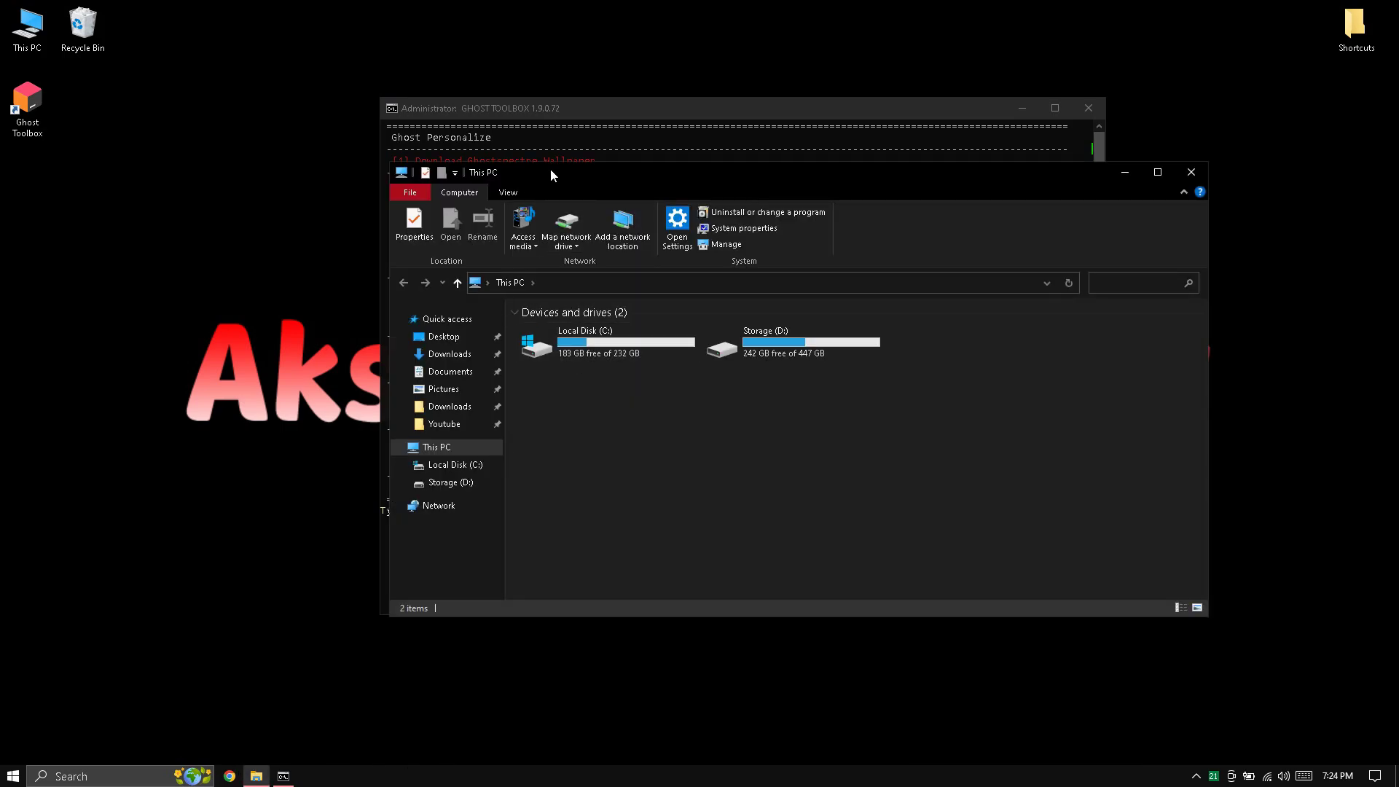
drag(549, 168, 889, 173)
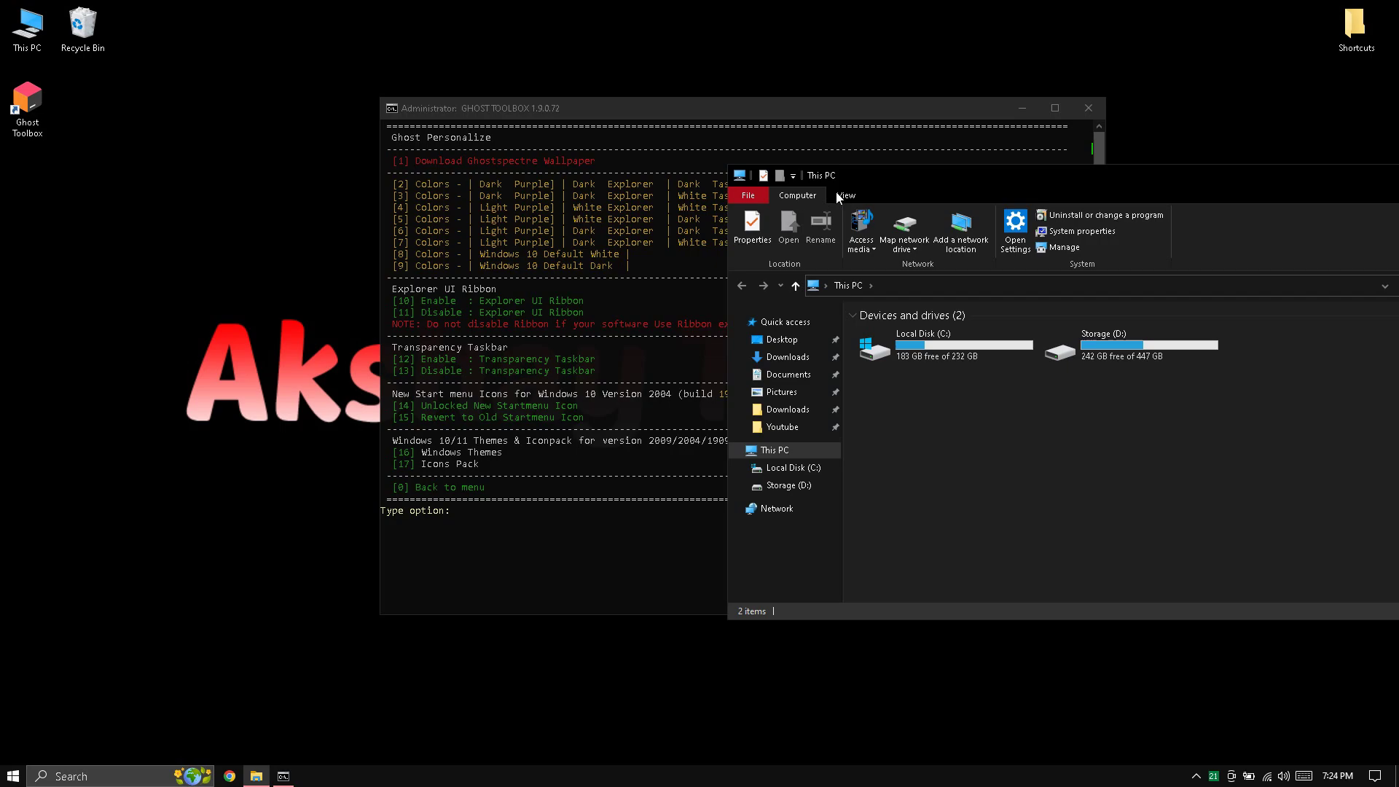
click(847, 194)
click(802, 195)
drag(591, 188, 591, 187)
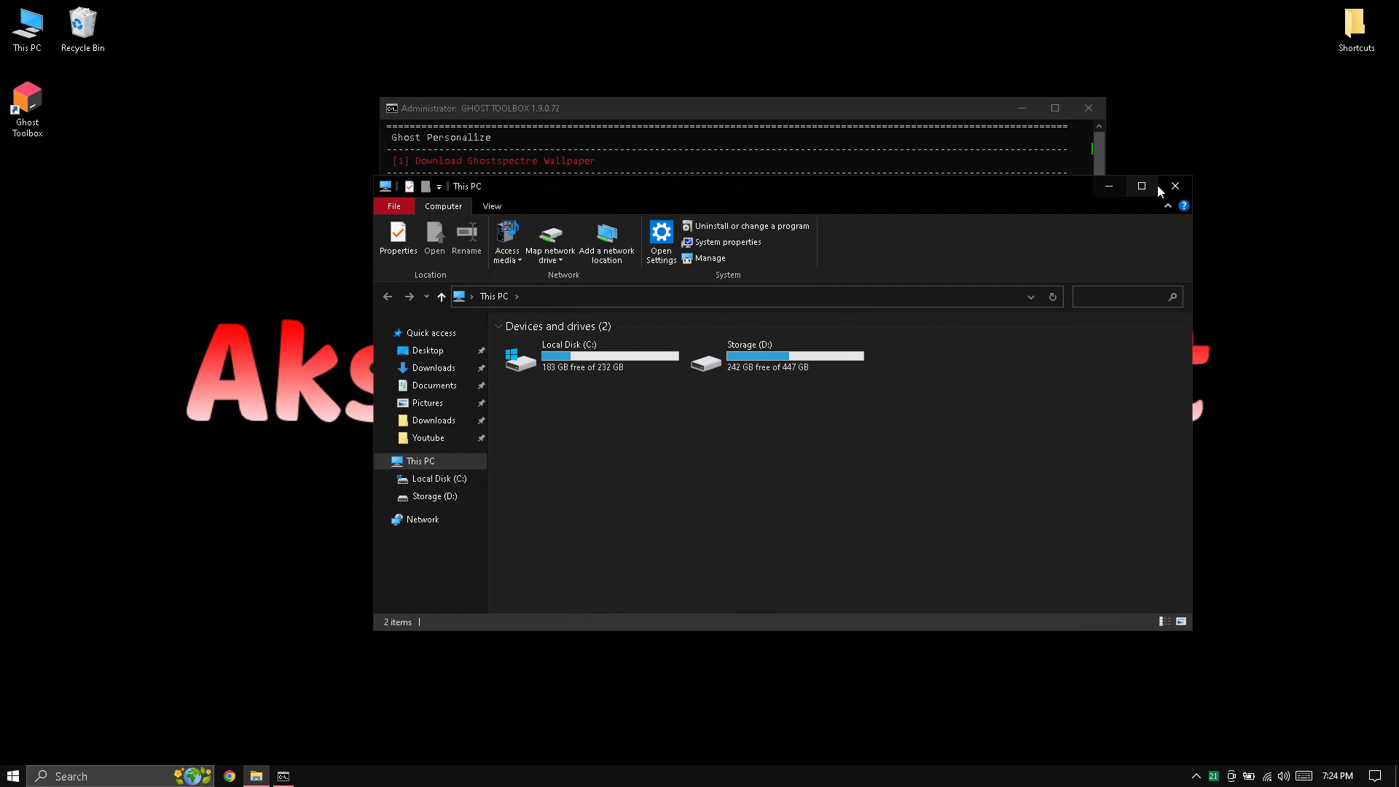
click(1164, 188)
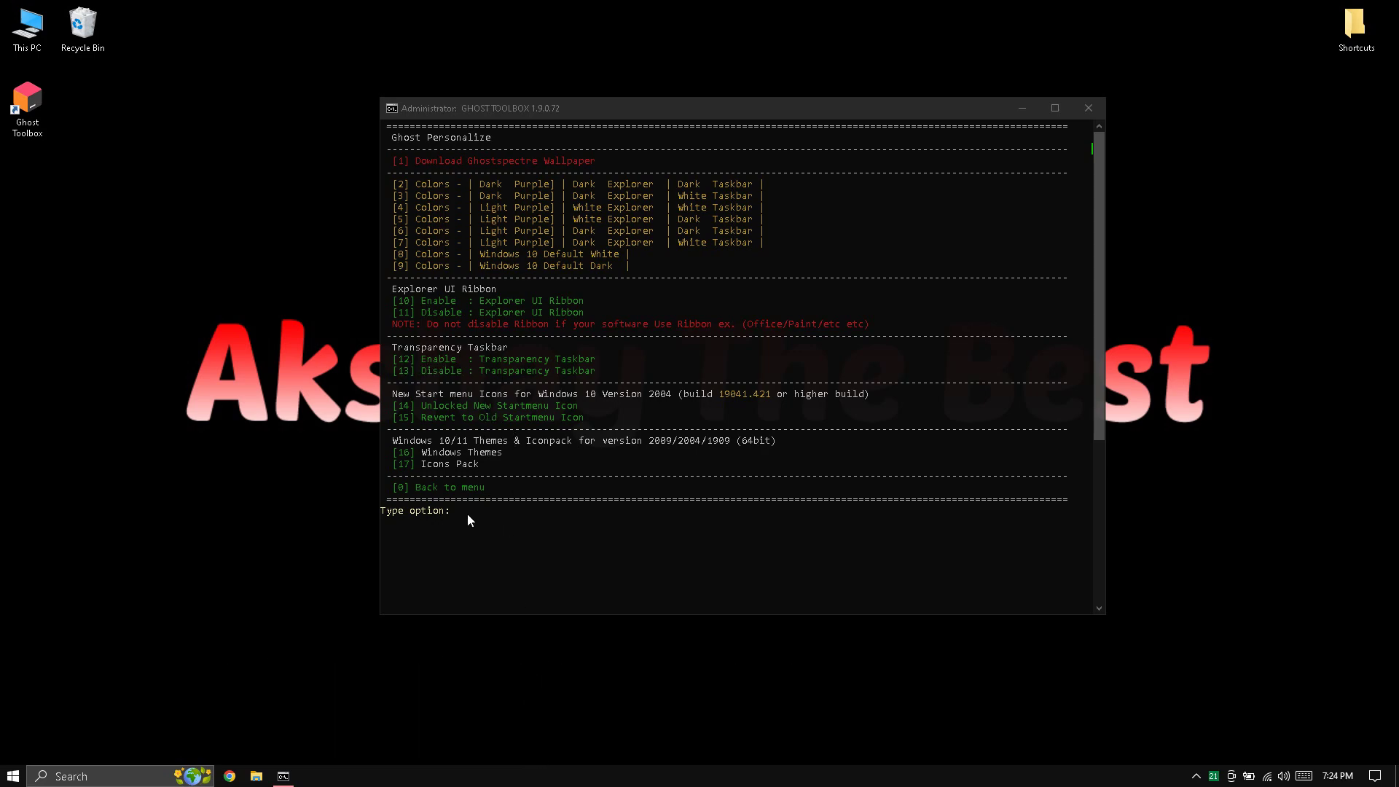
- Disable the taskbar transparency with option 13 of Ghost Personalize
text(13)
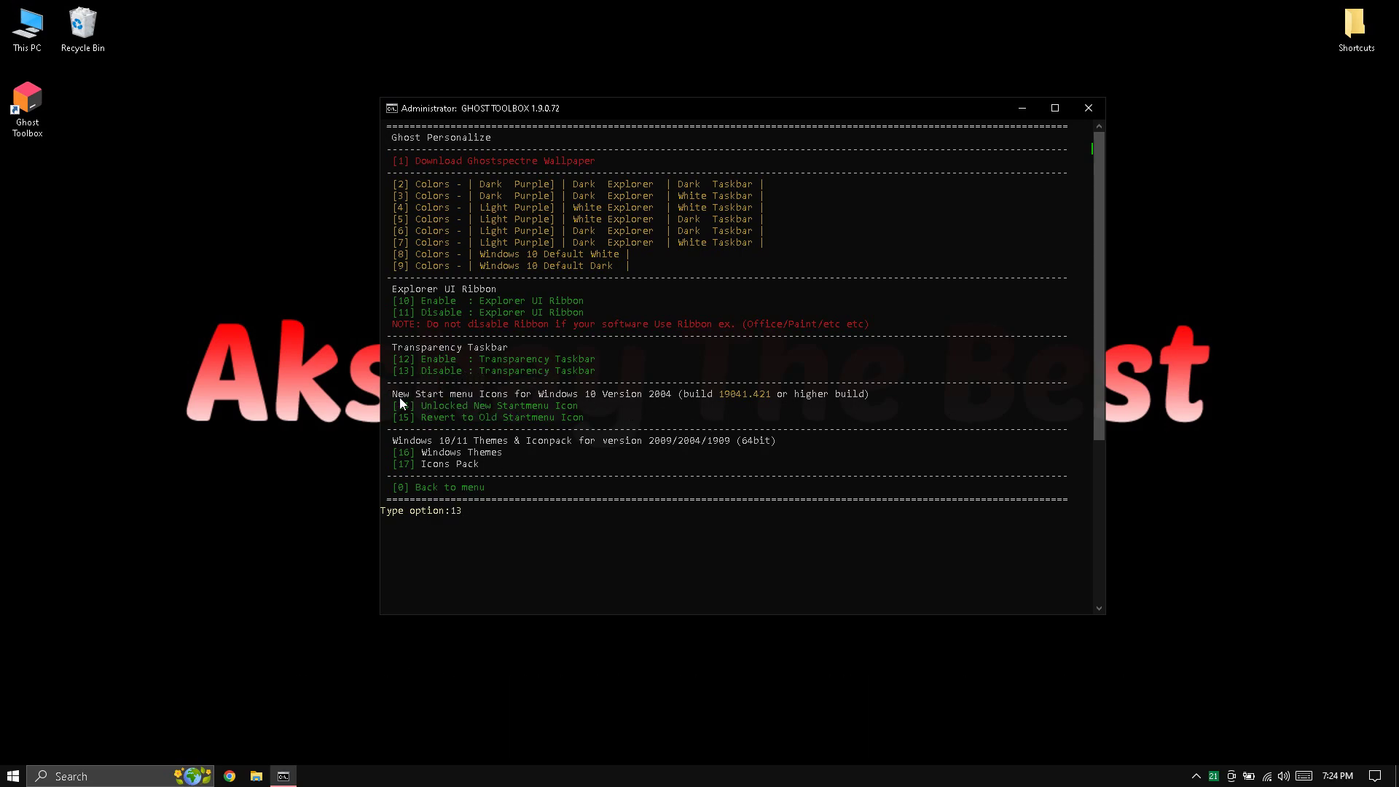
key(Return)
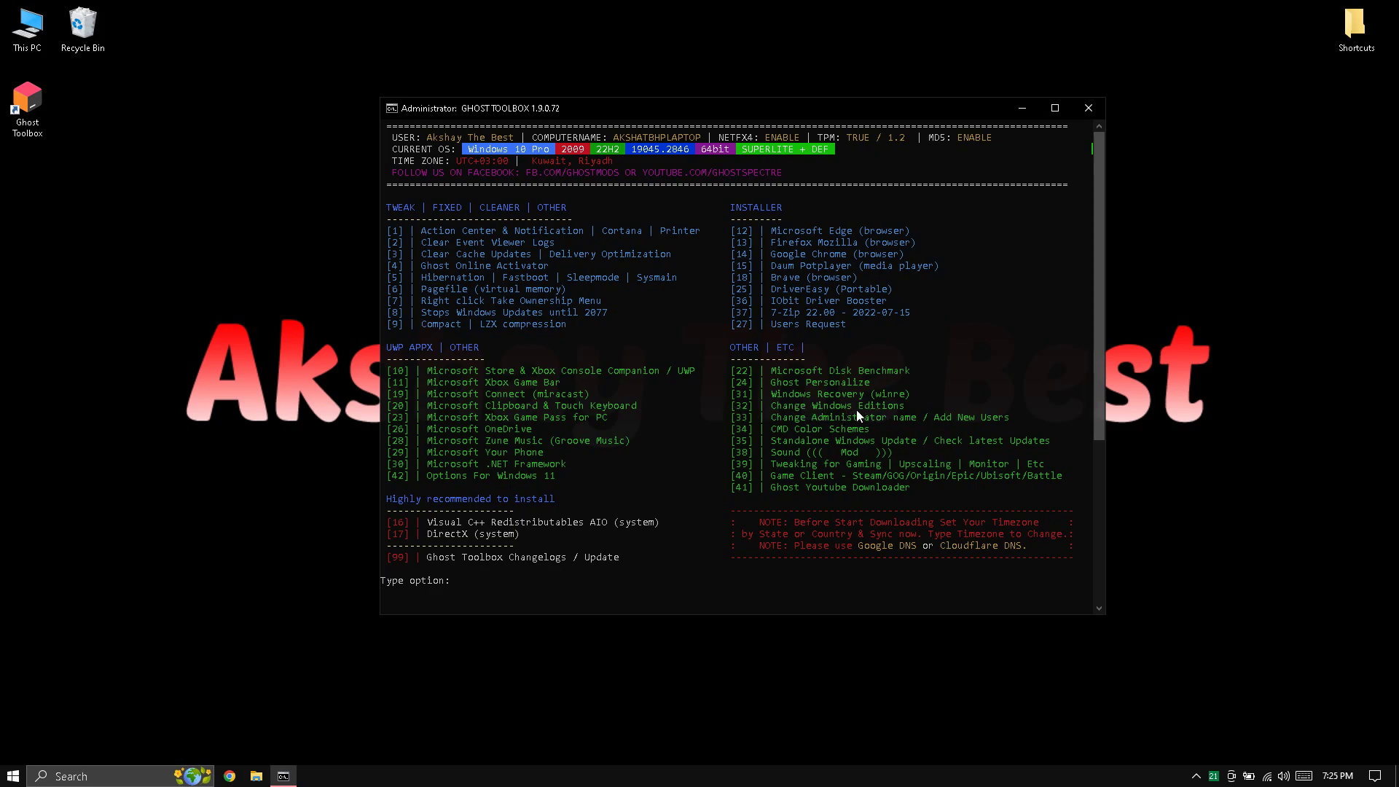
- Open the Change Windows Editions options through main menu option 32 and return to the main menu without choosing an edition or activation
text(32)
key(Return)
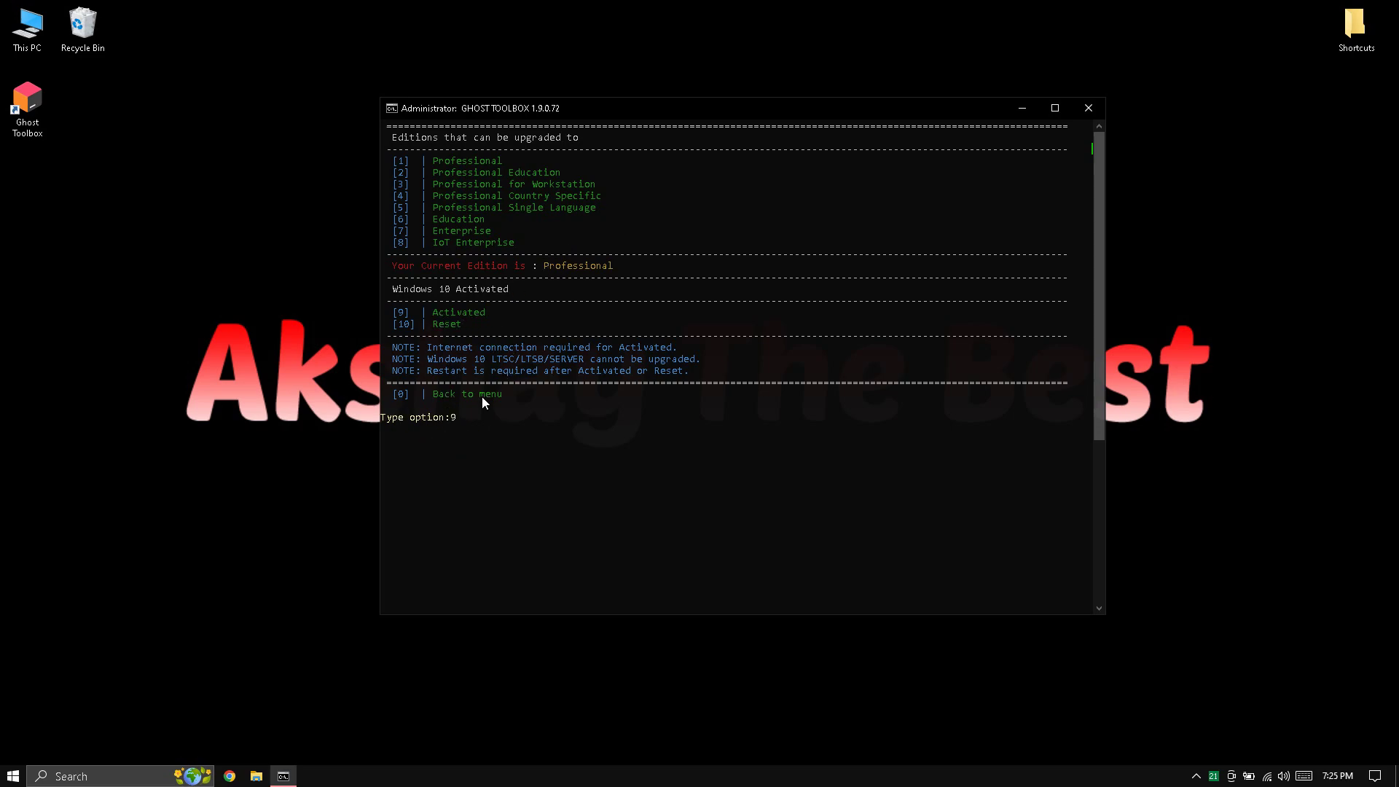
key(BackSpace)
text(10)
key(BackSpace)
key(BackSpace)
text(0)
key(Return)
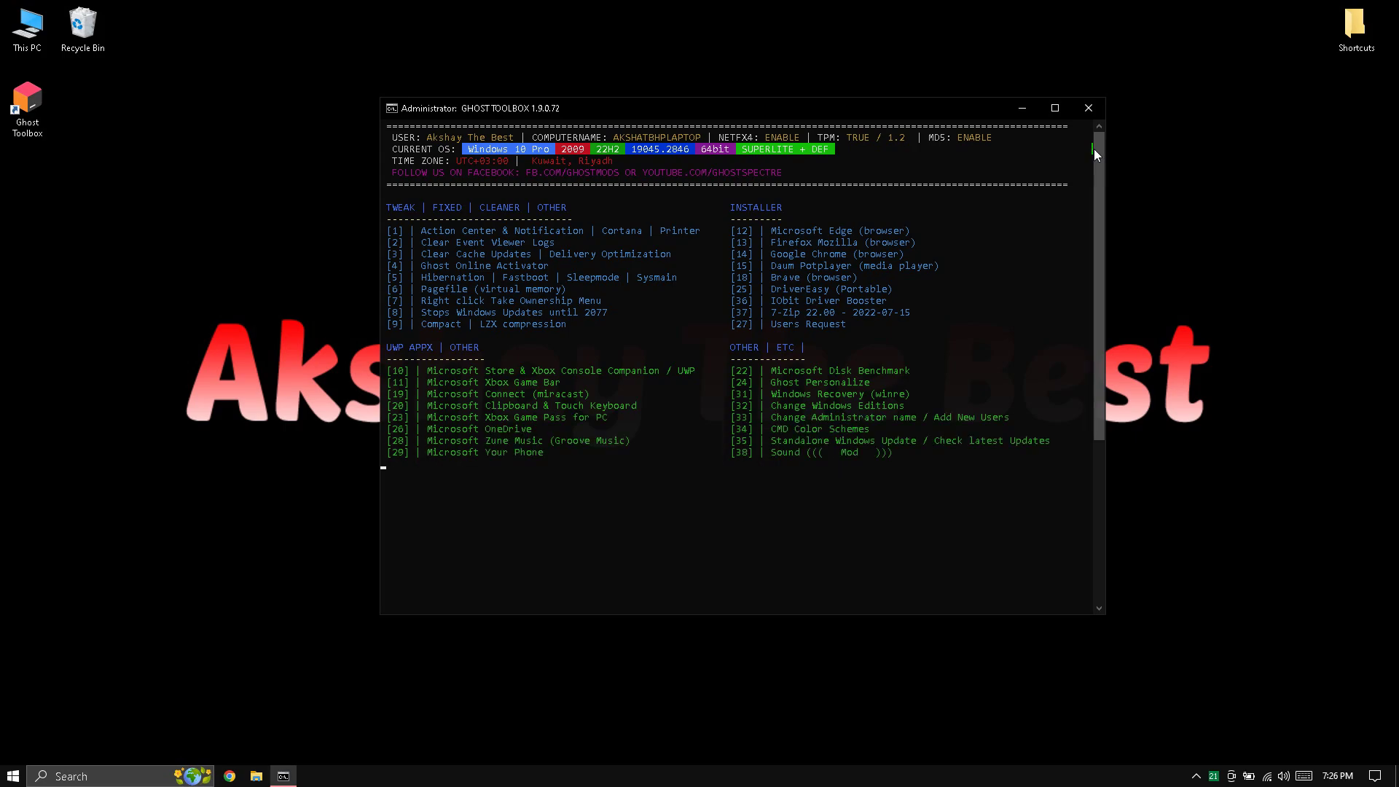
- Examine the Visual C++ Redistributables AIO and DirectX entries in the main menu's Highly recommended to install section
drag(1095, 150, 1101, 111)
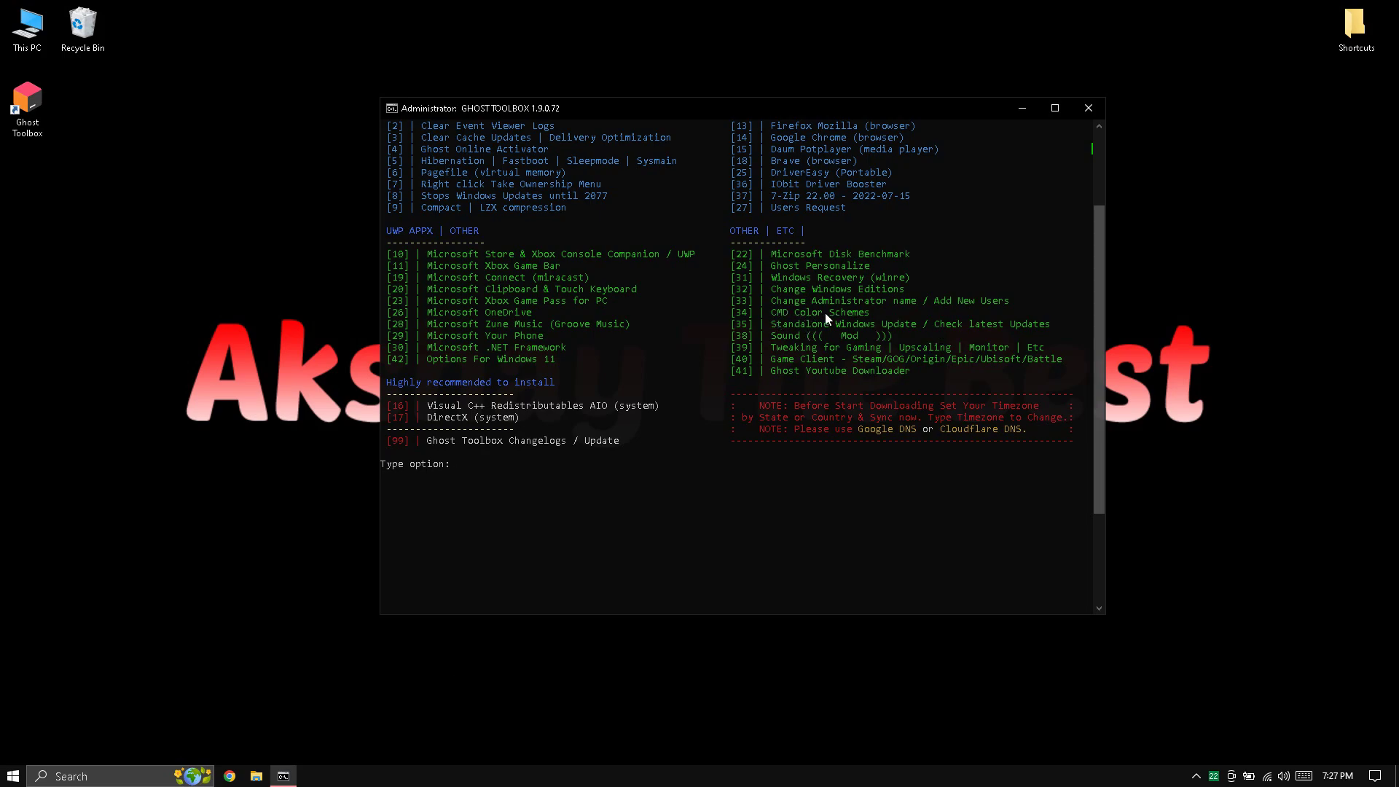
scroll(947, 488, up, 3)
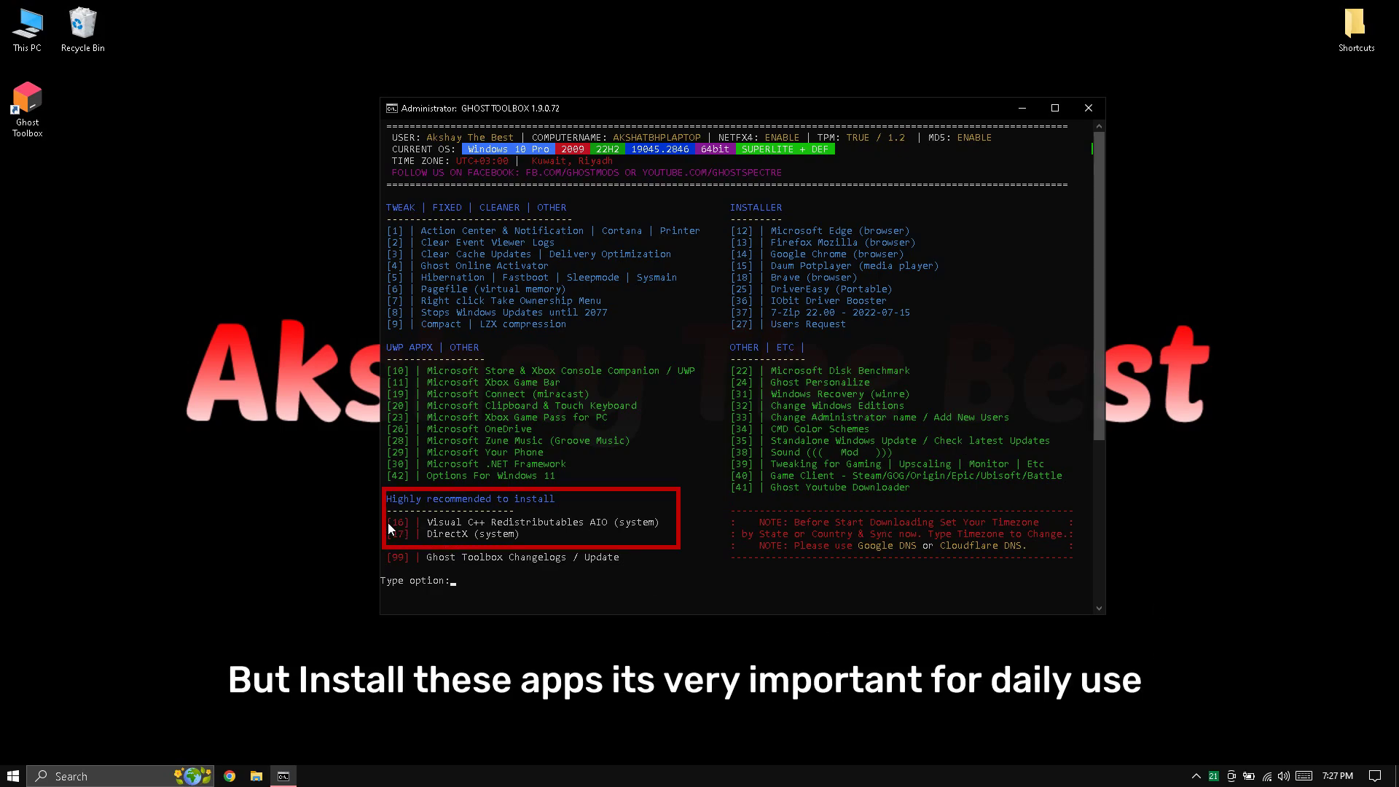
drag(391, 519, 514, 534)
click(518, 534)
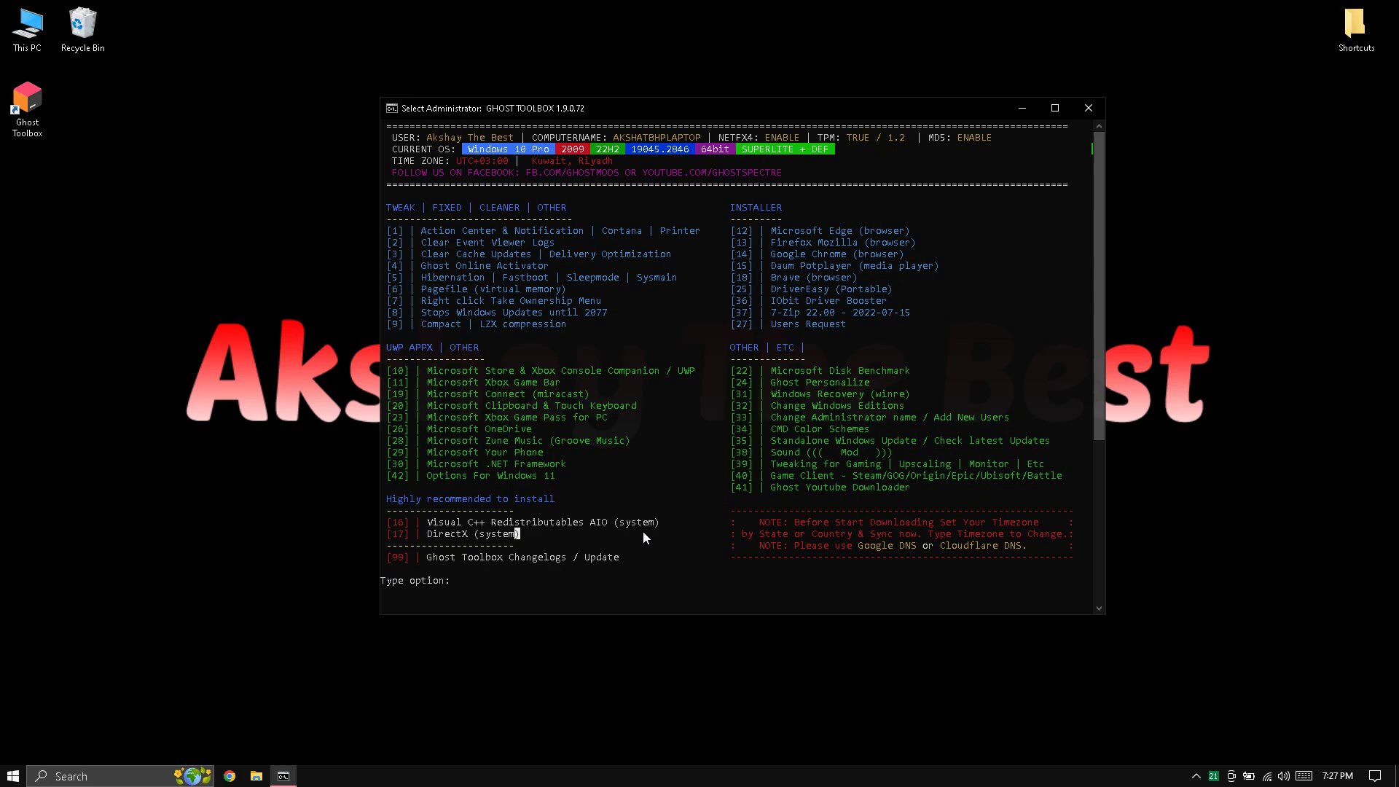
click(518, 525)
text(1)
key(BackSpace)
key(BackSpace)
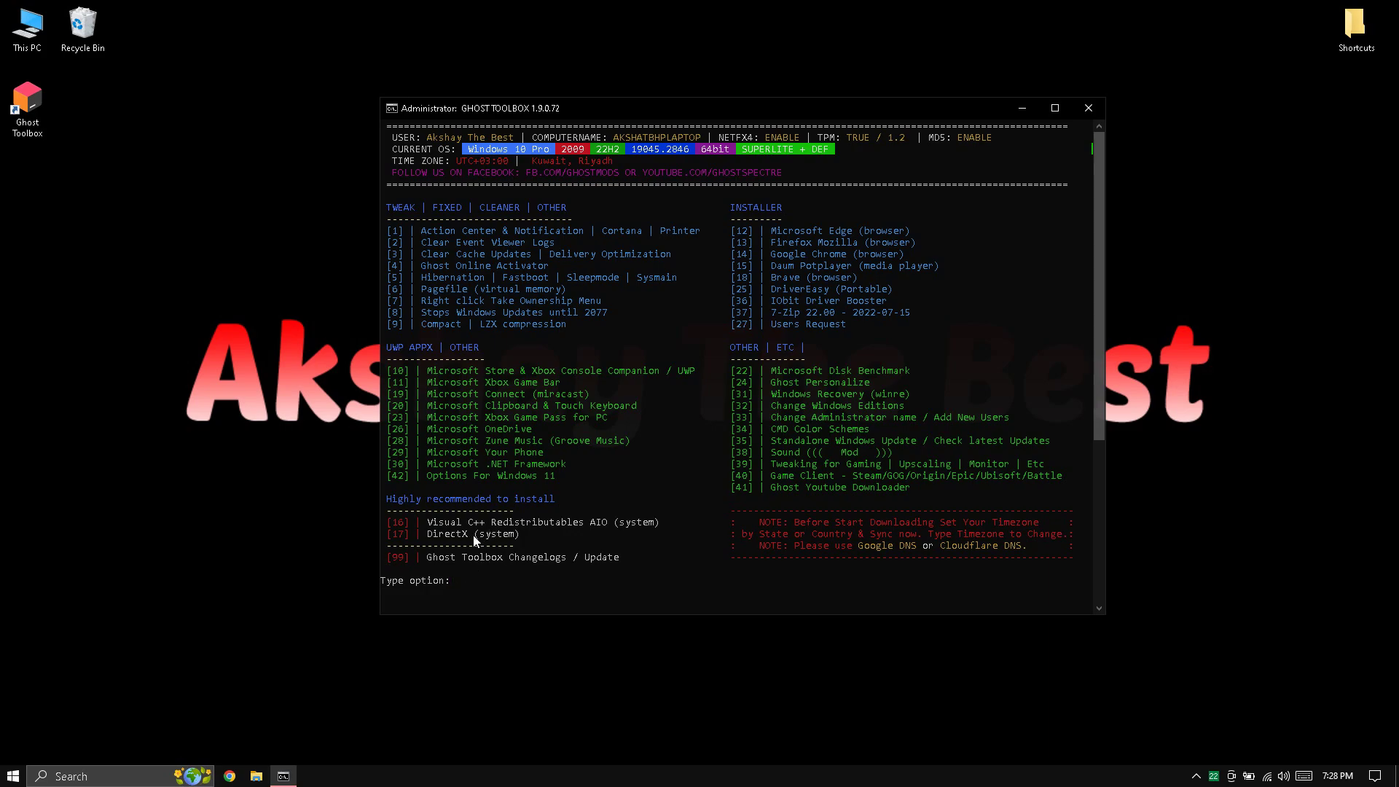